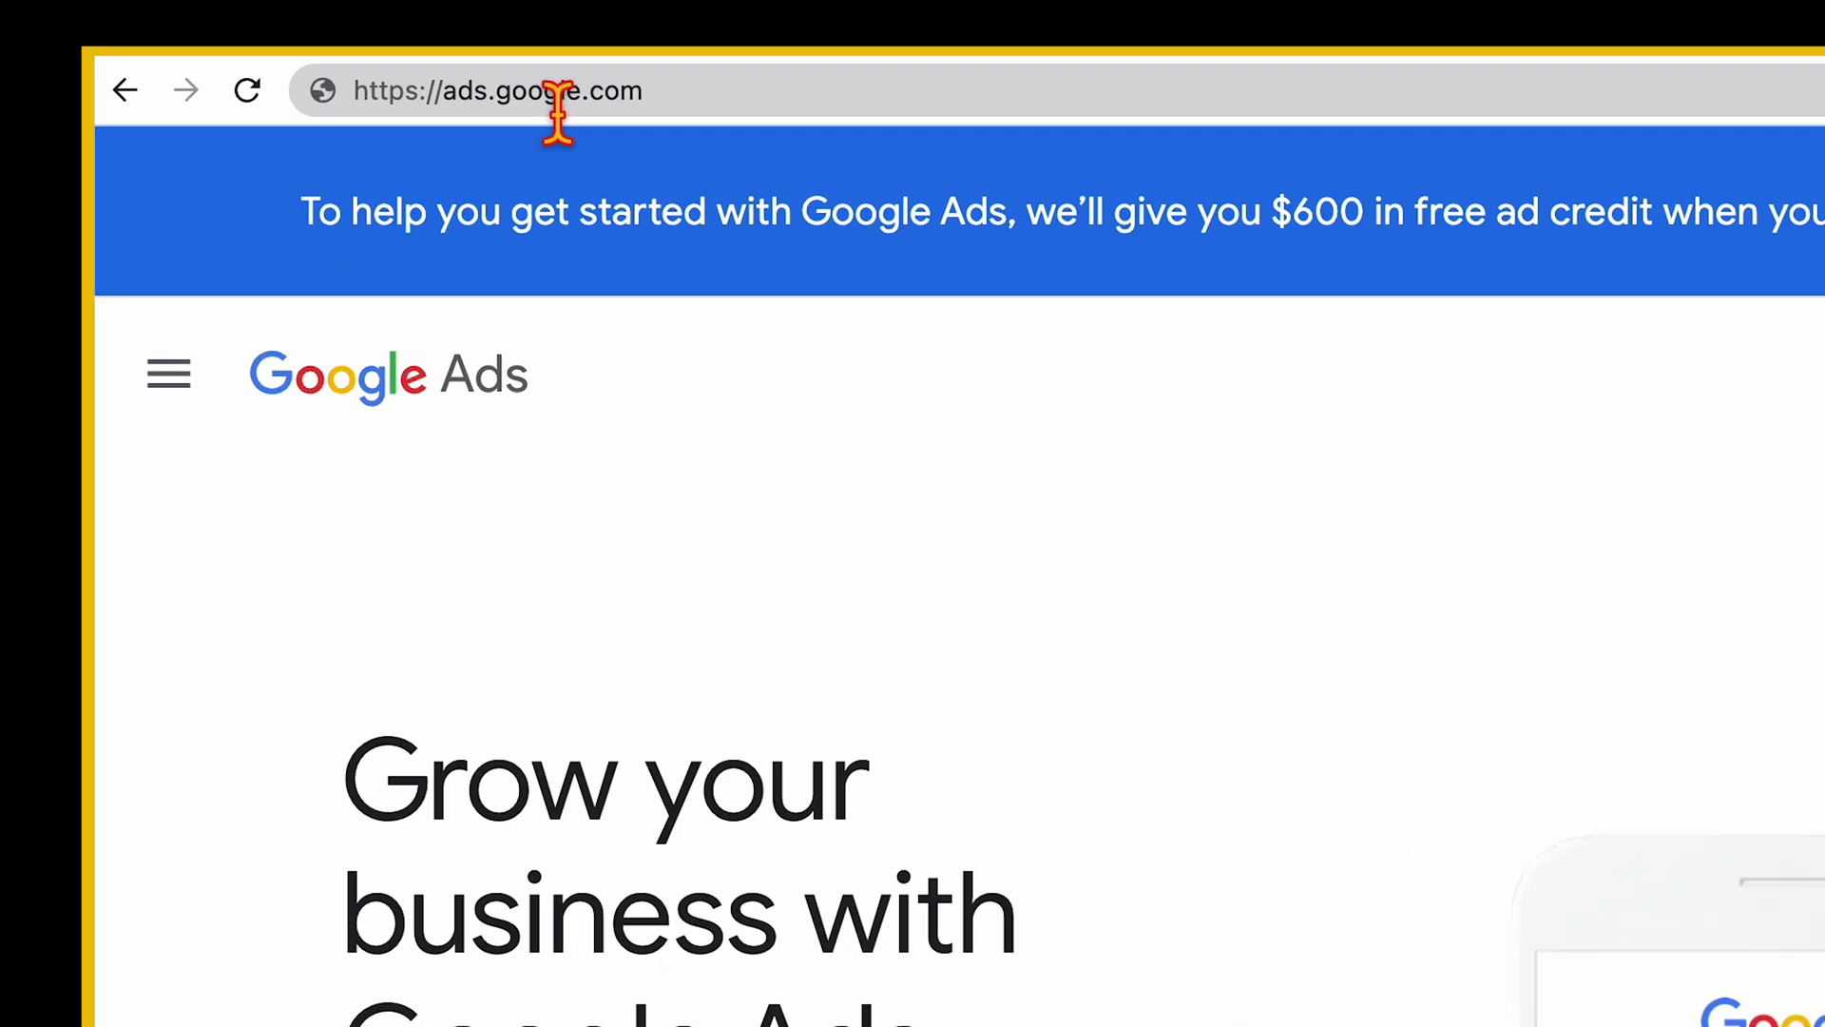
Start a new Google Ads campaign from the ads.google.com home page, choosing the Leads objective and the Search campaign type
left_click(583, 52)
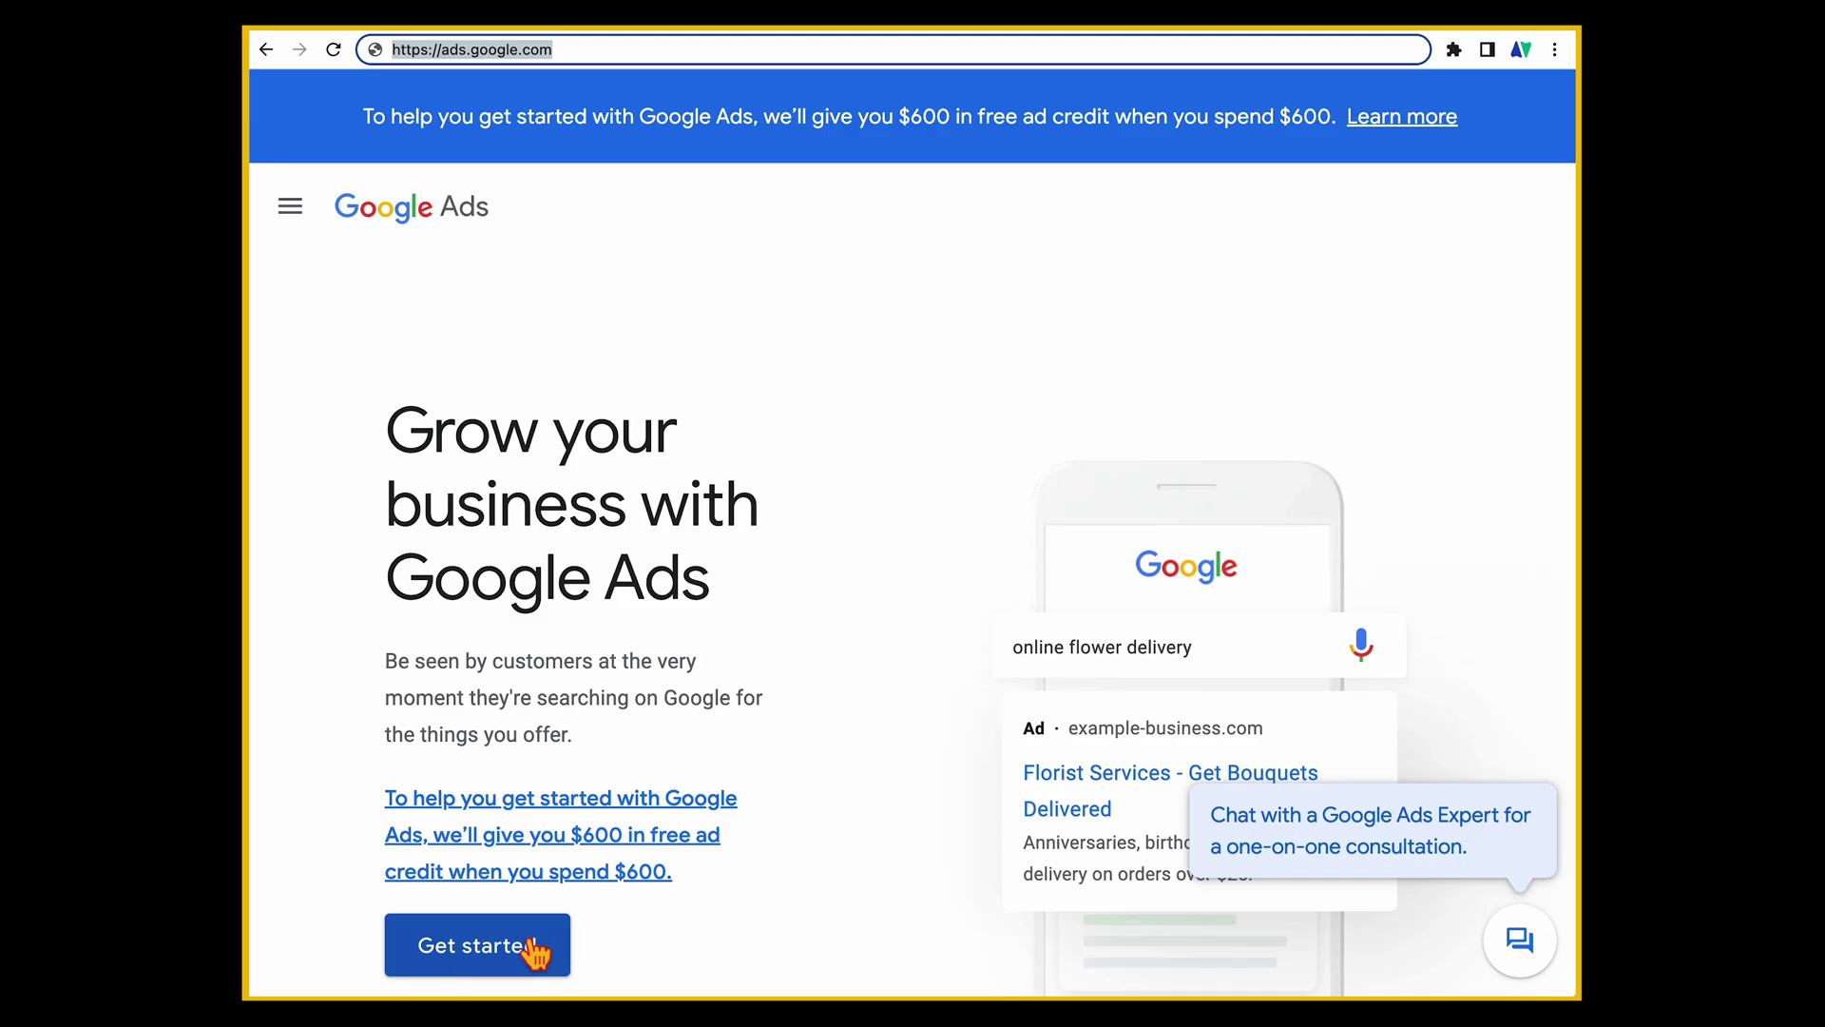
left_click(522, 951)
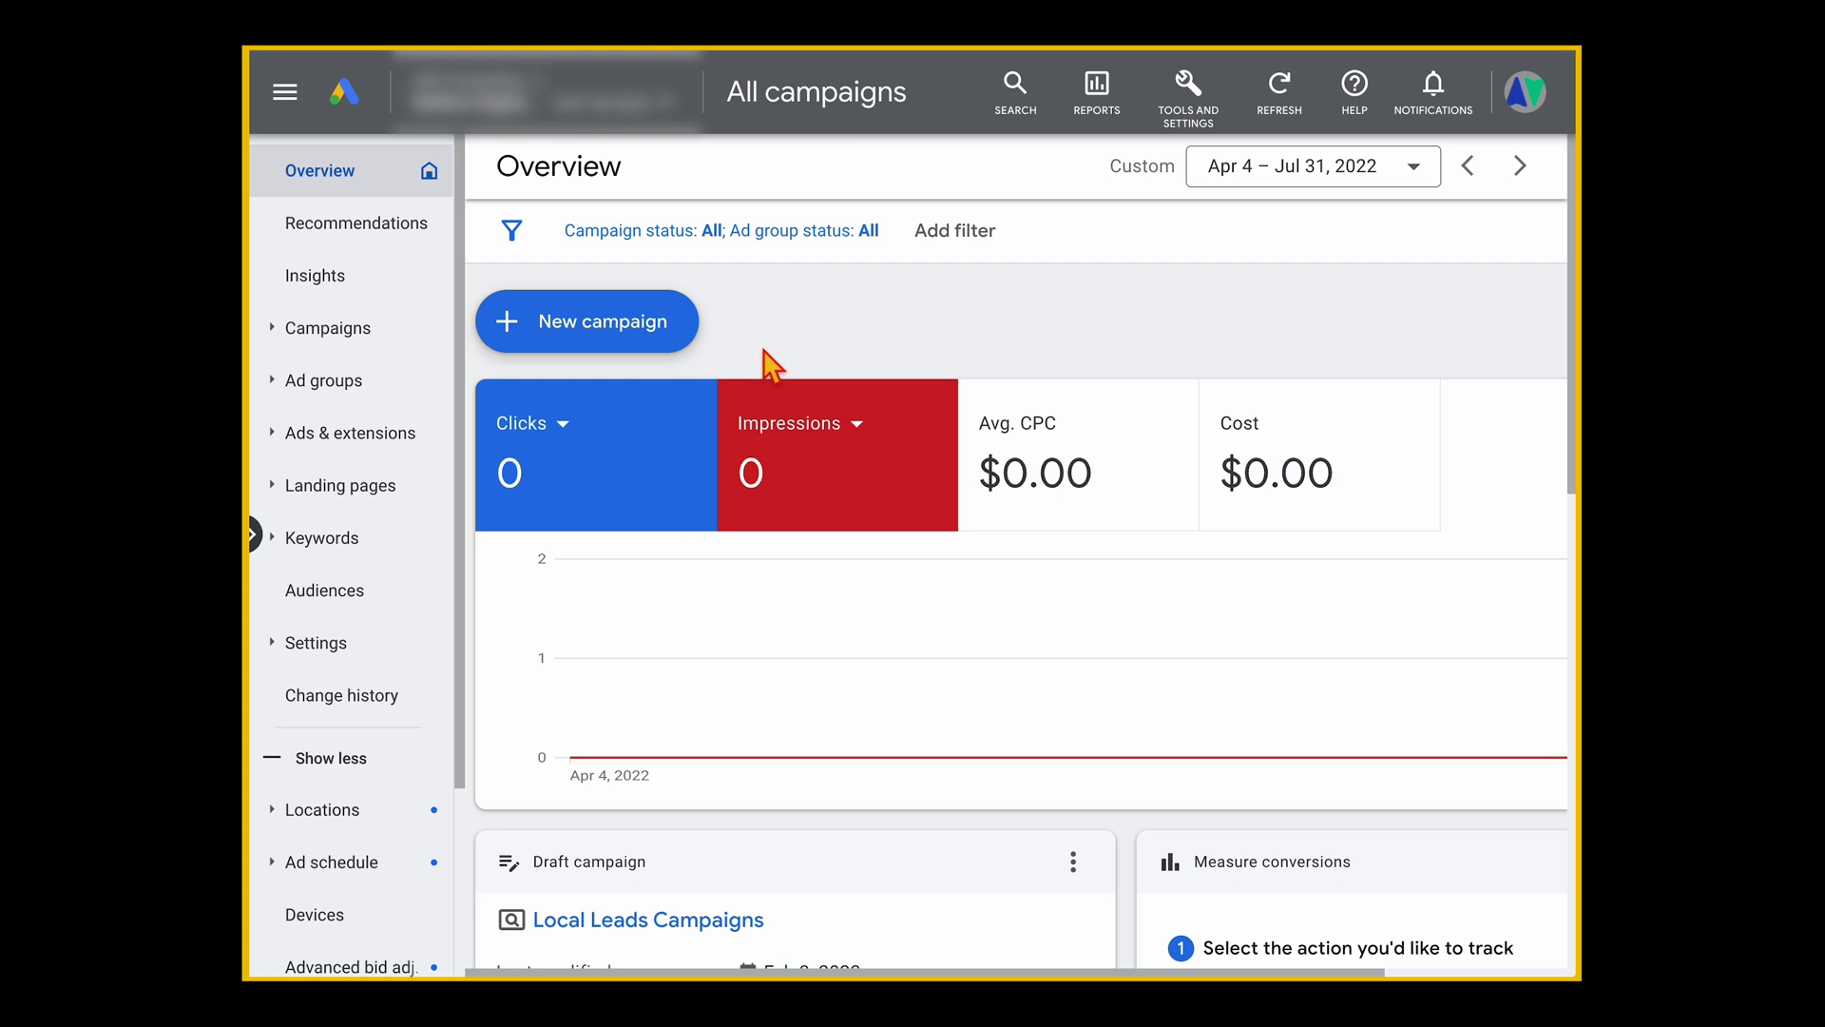
left_click(597, 328)
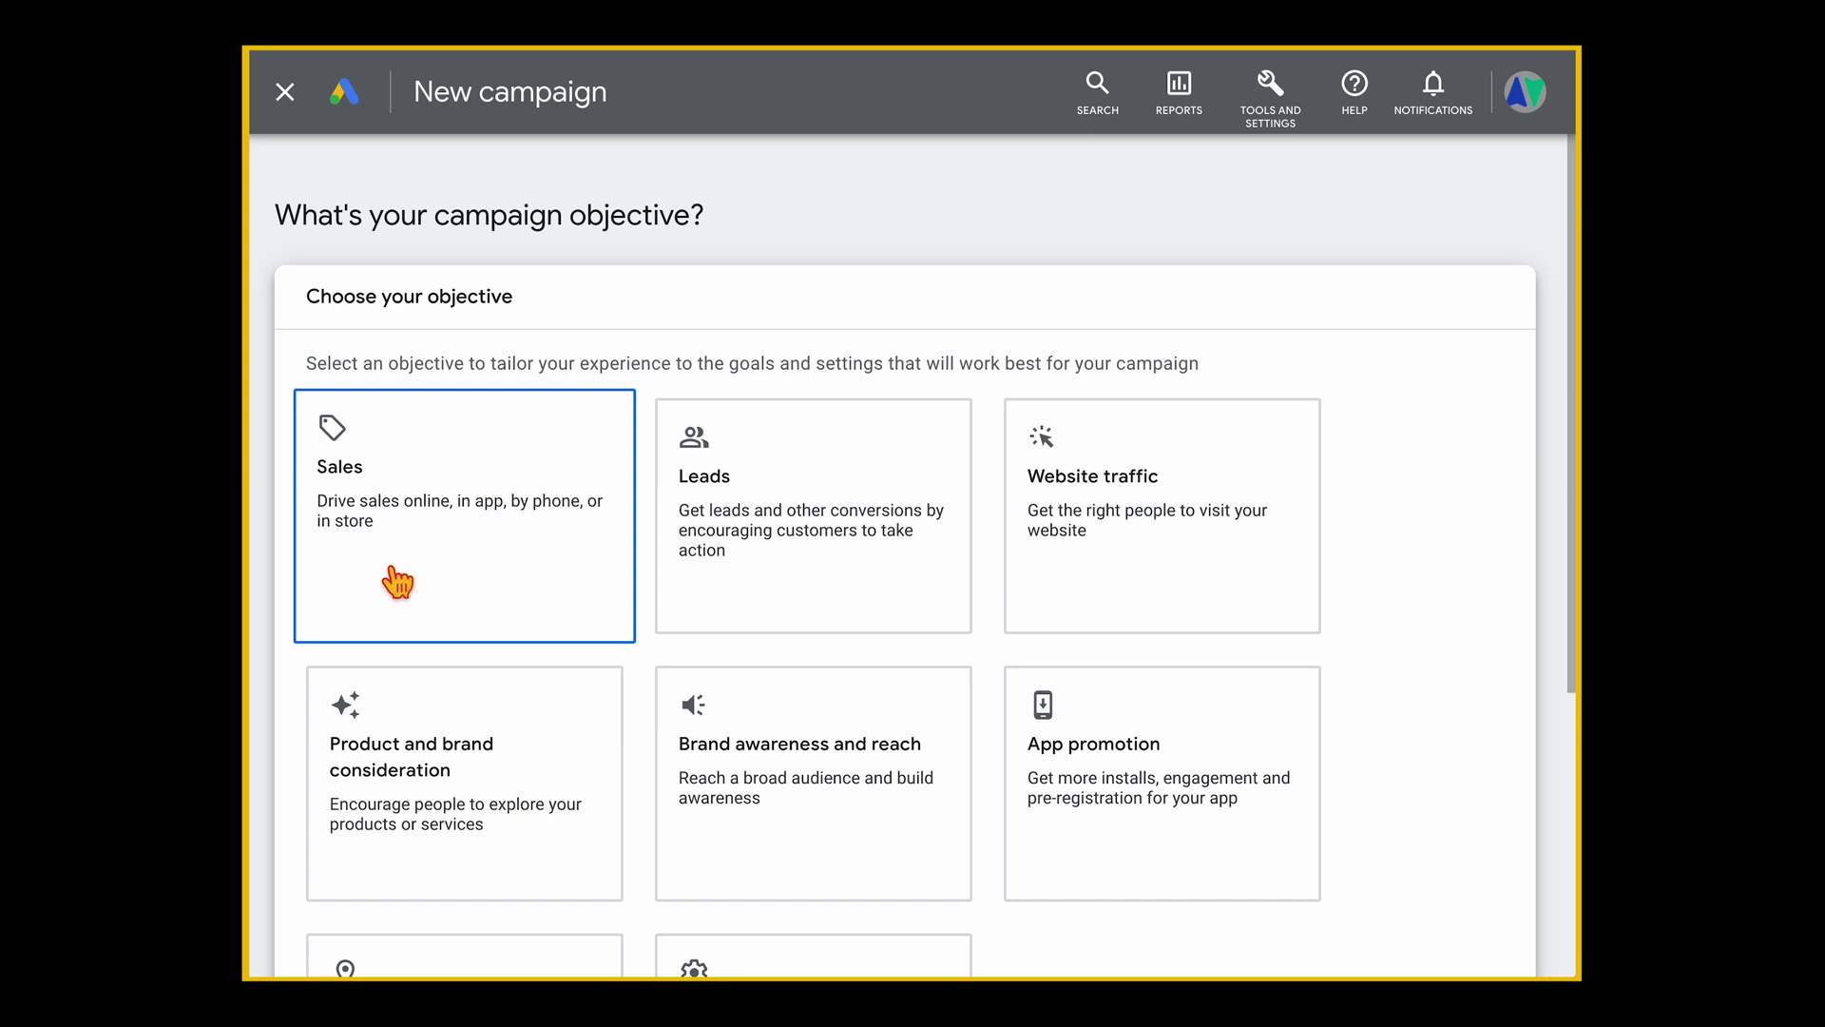
left_click(723, 562)
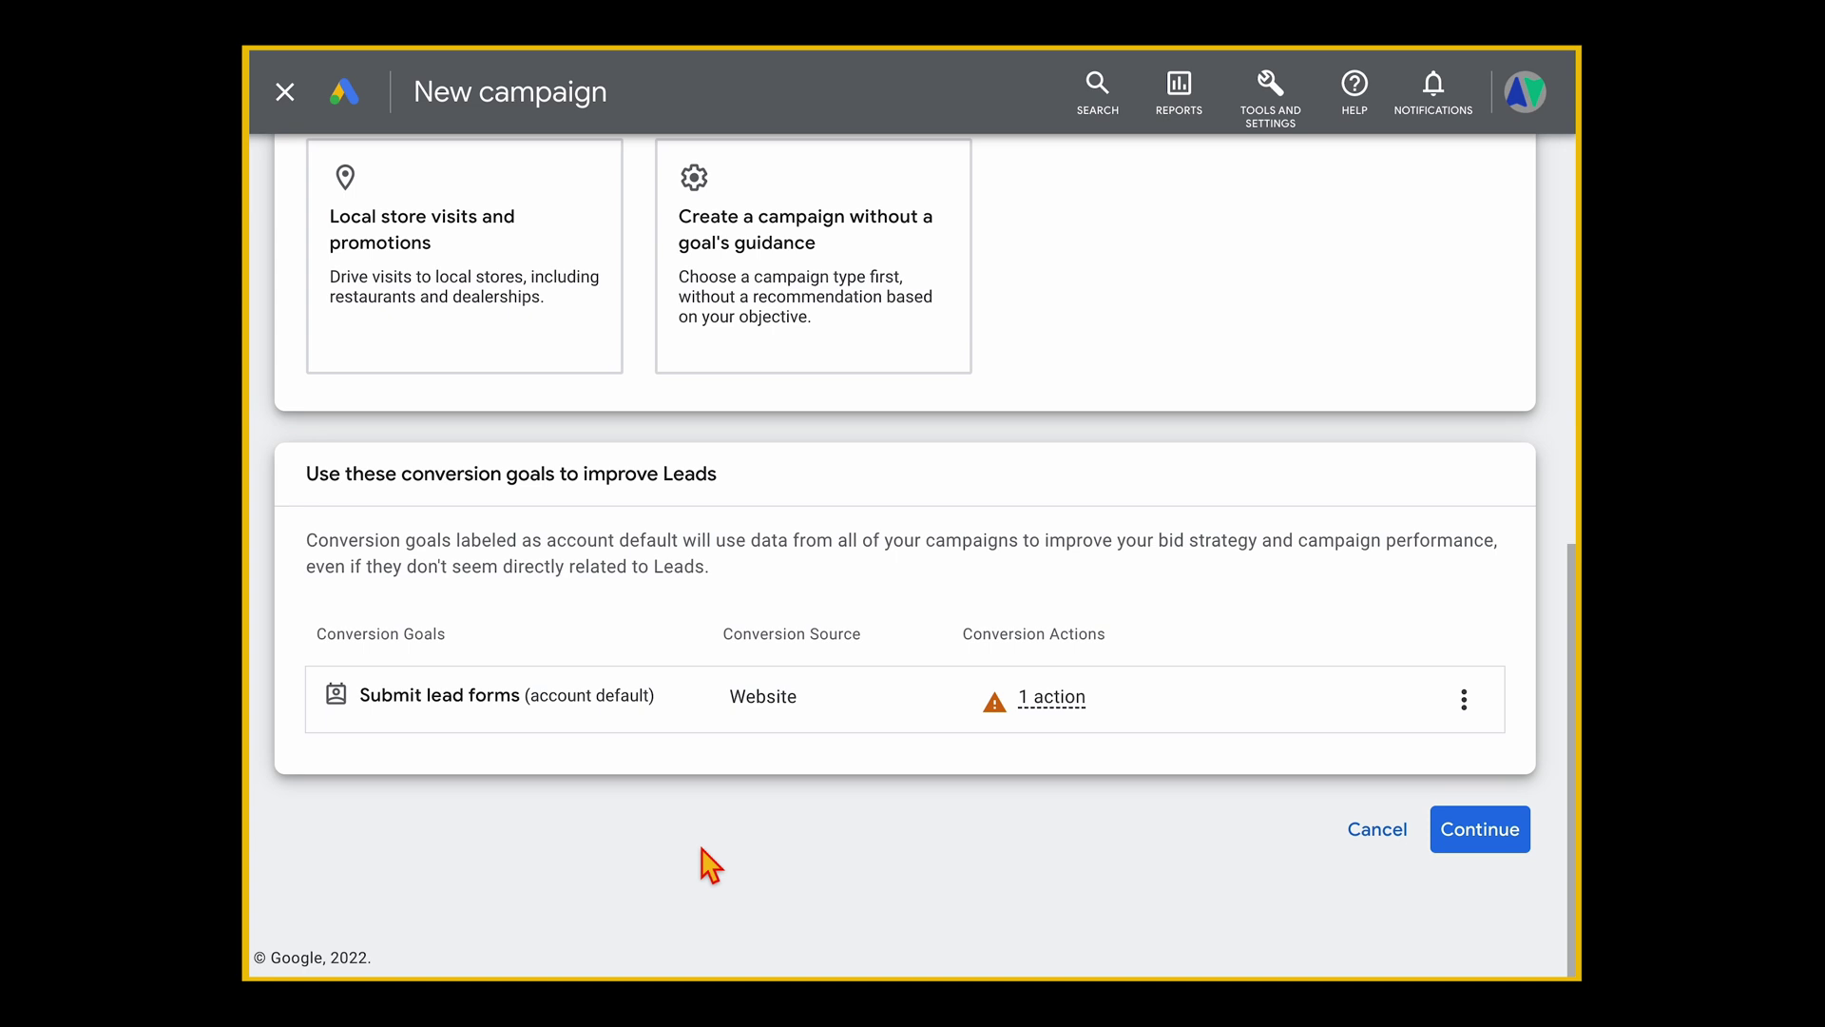
left_click(1503, 840)
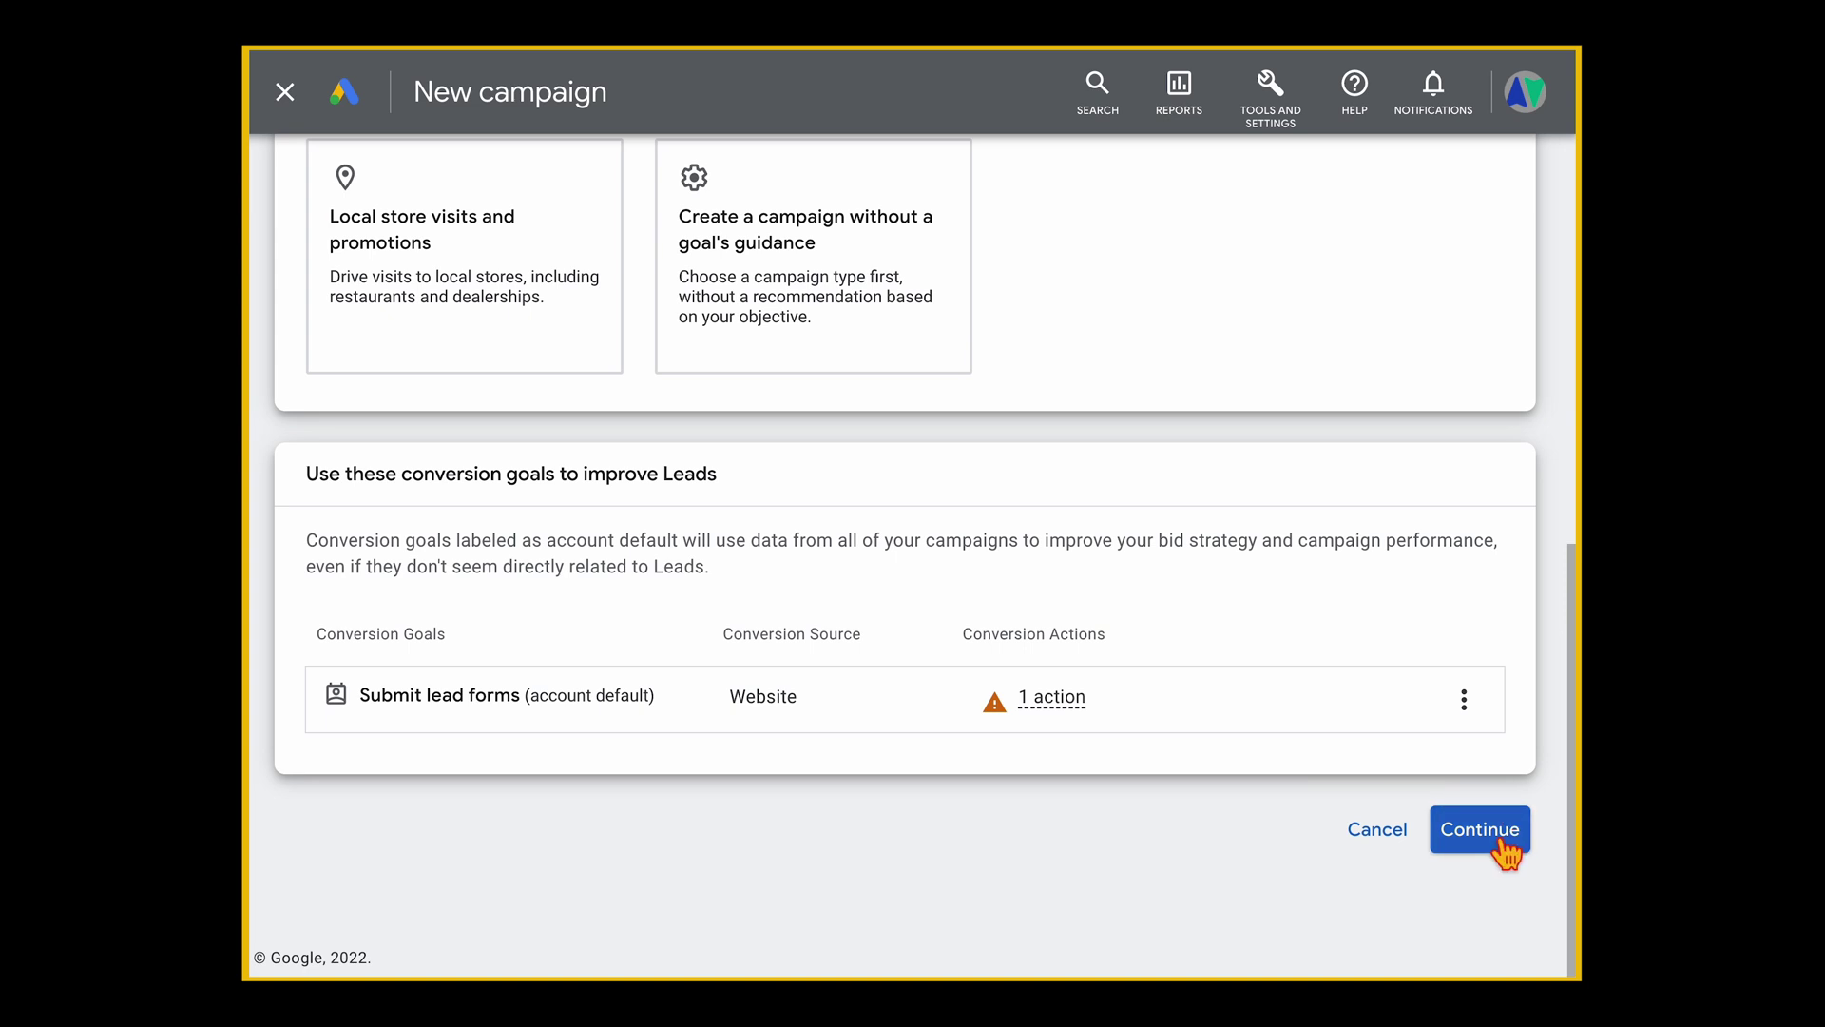
left_click(589, 423)
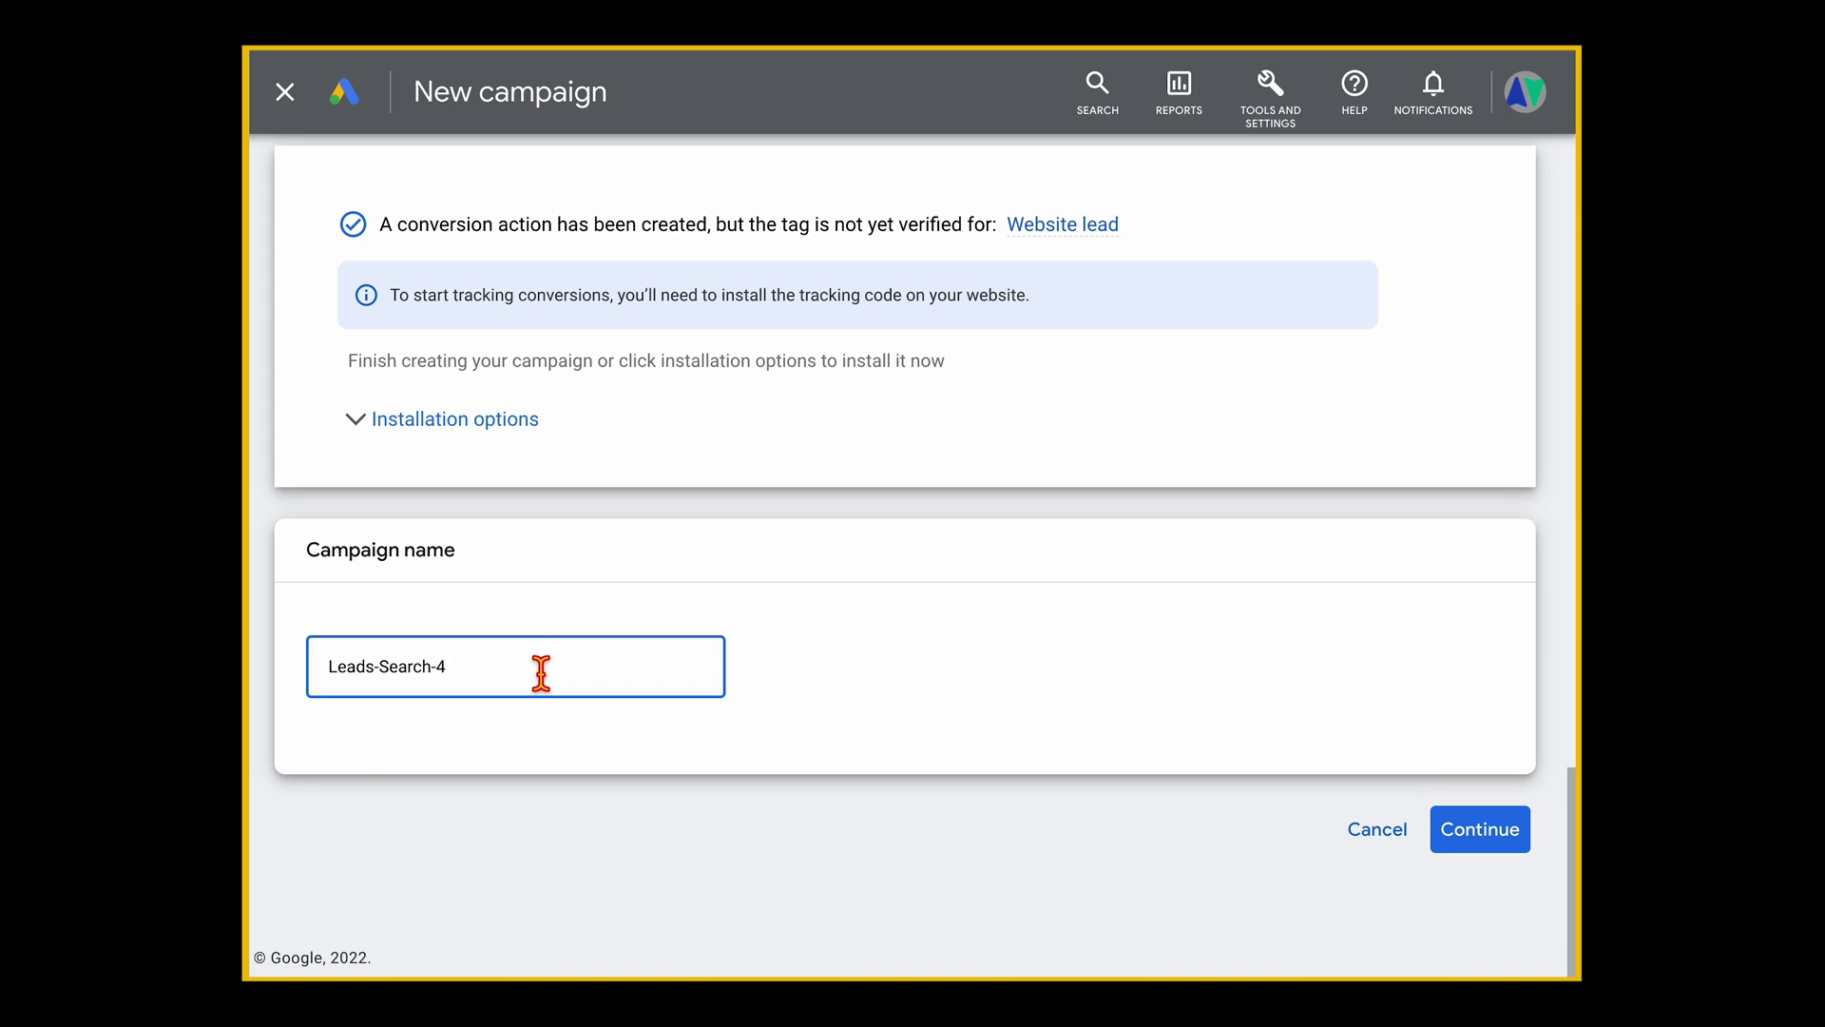
Name the campaign "BALI VILLAS [Search]" and continue to the bidding settings
key("ctrl+a")
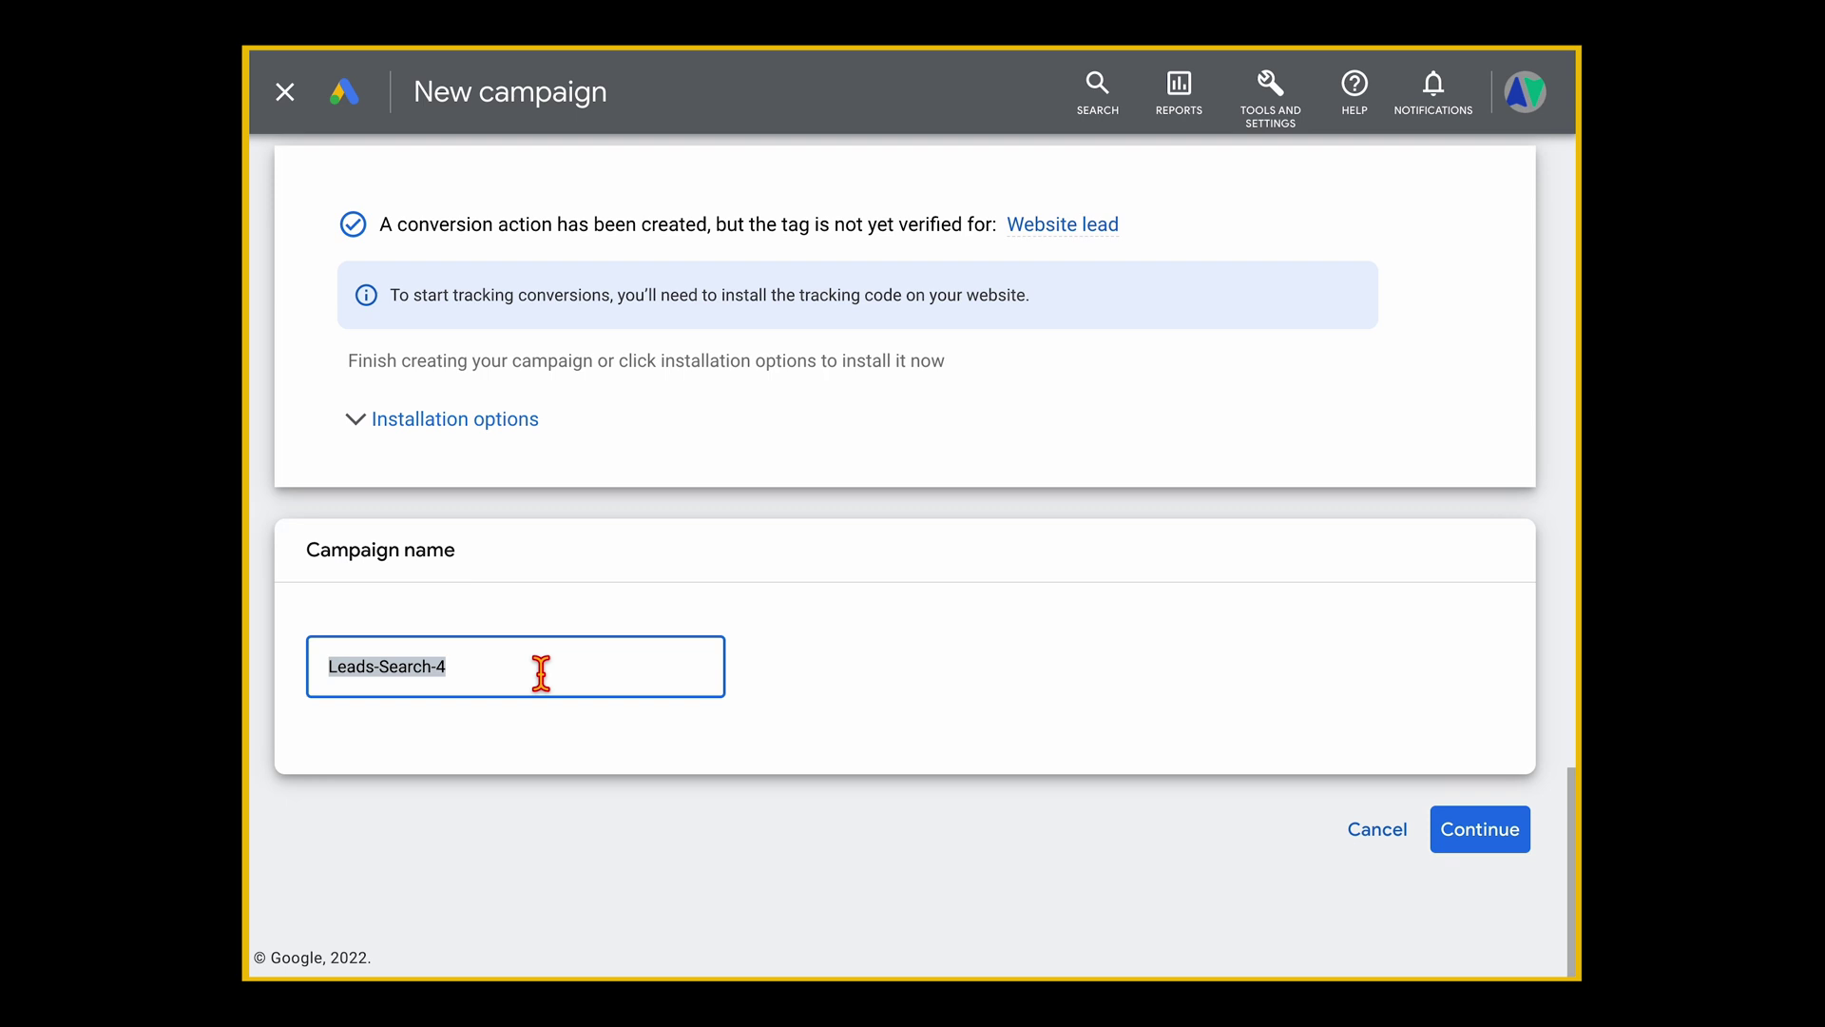
type("BALI VILLAS [Search]")
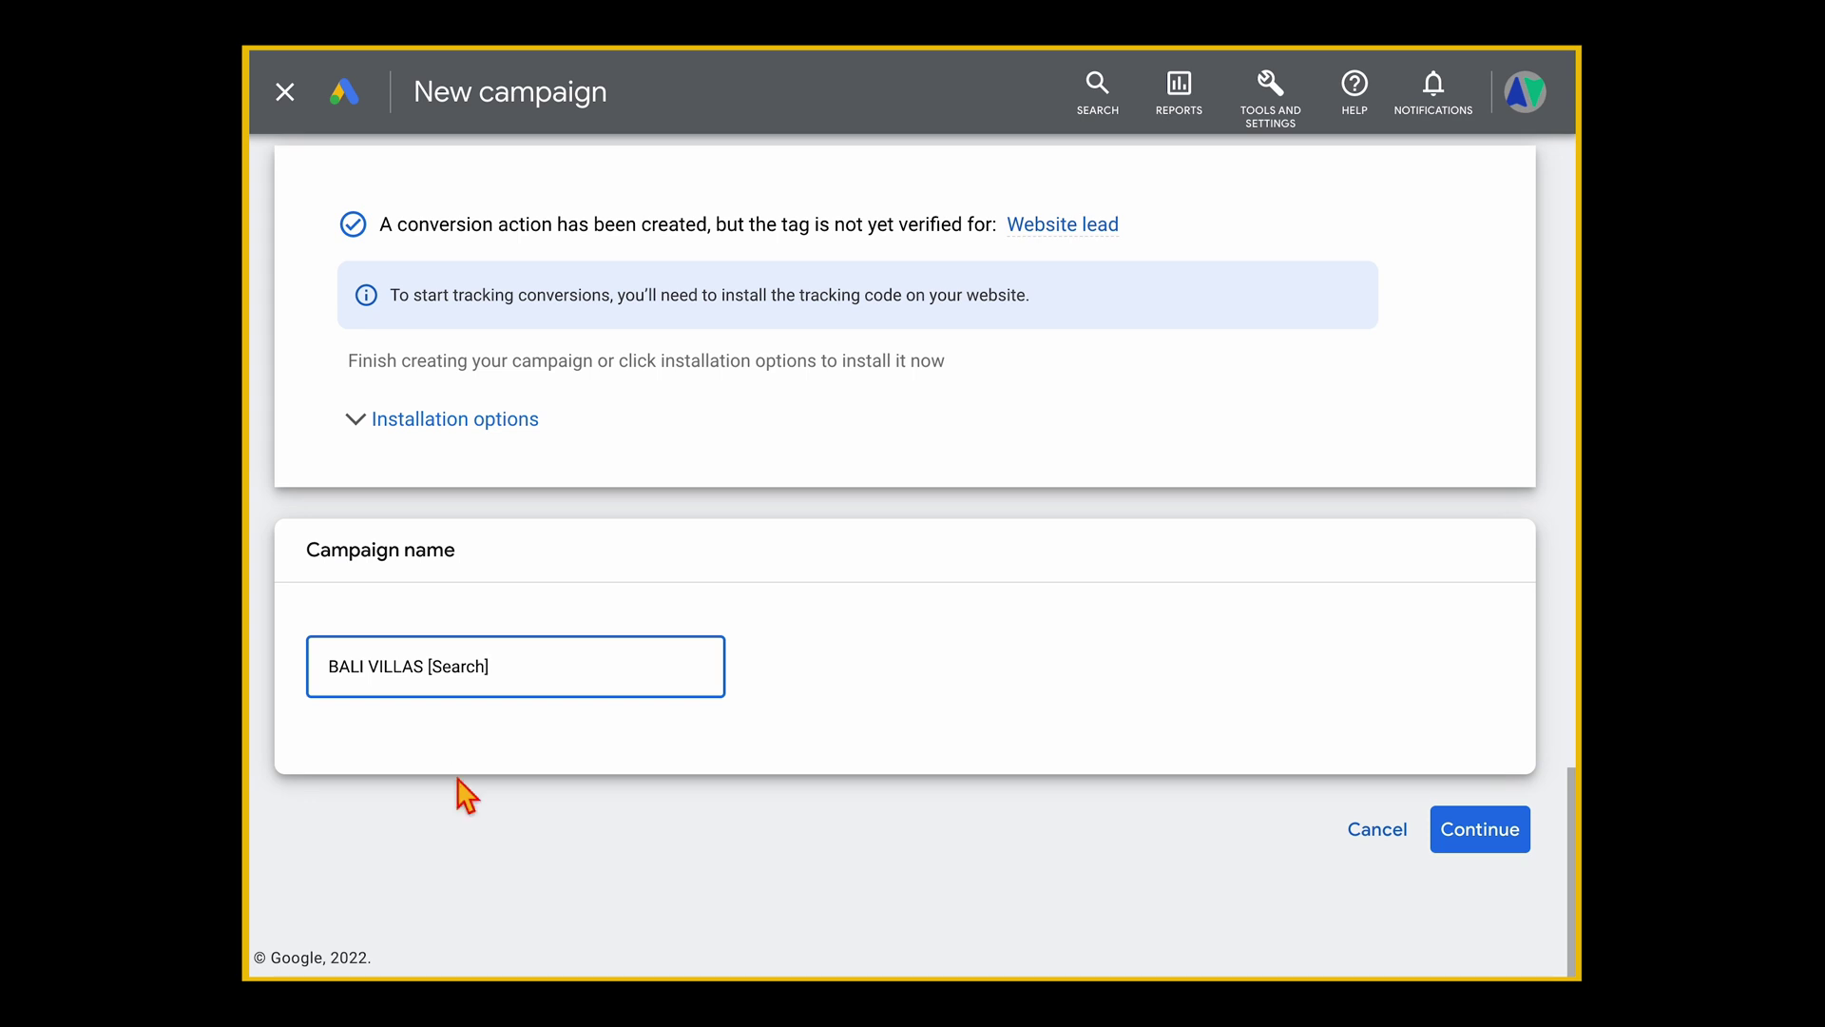
left_click(1481, 832)
Set the bidding focus to Clicks without a maximum cost per click limit, and proceed to the campaign settings
left_click(540, 409)
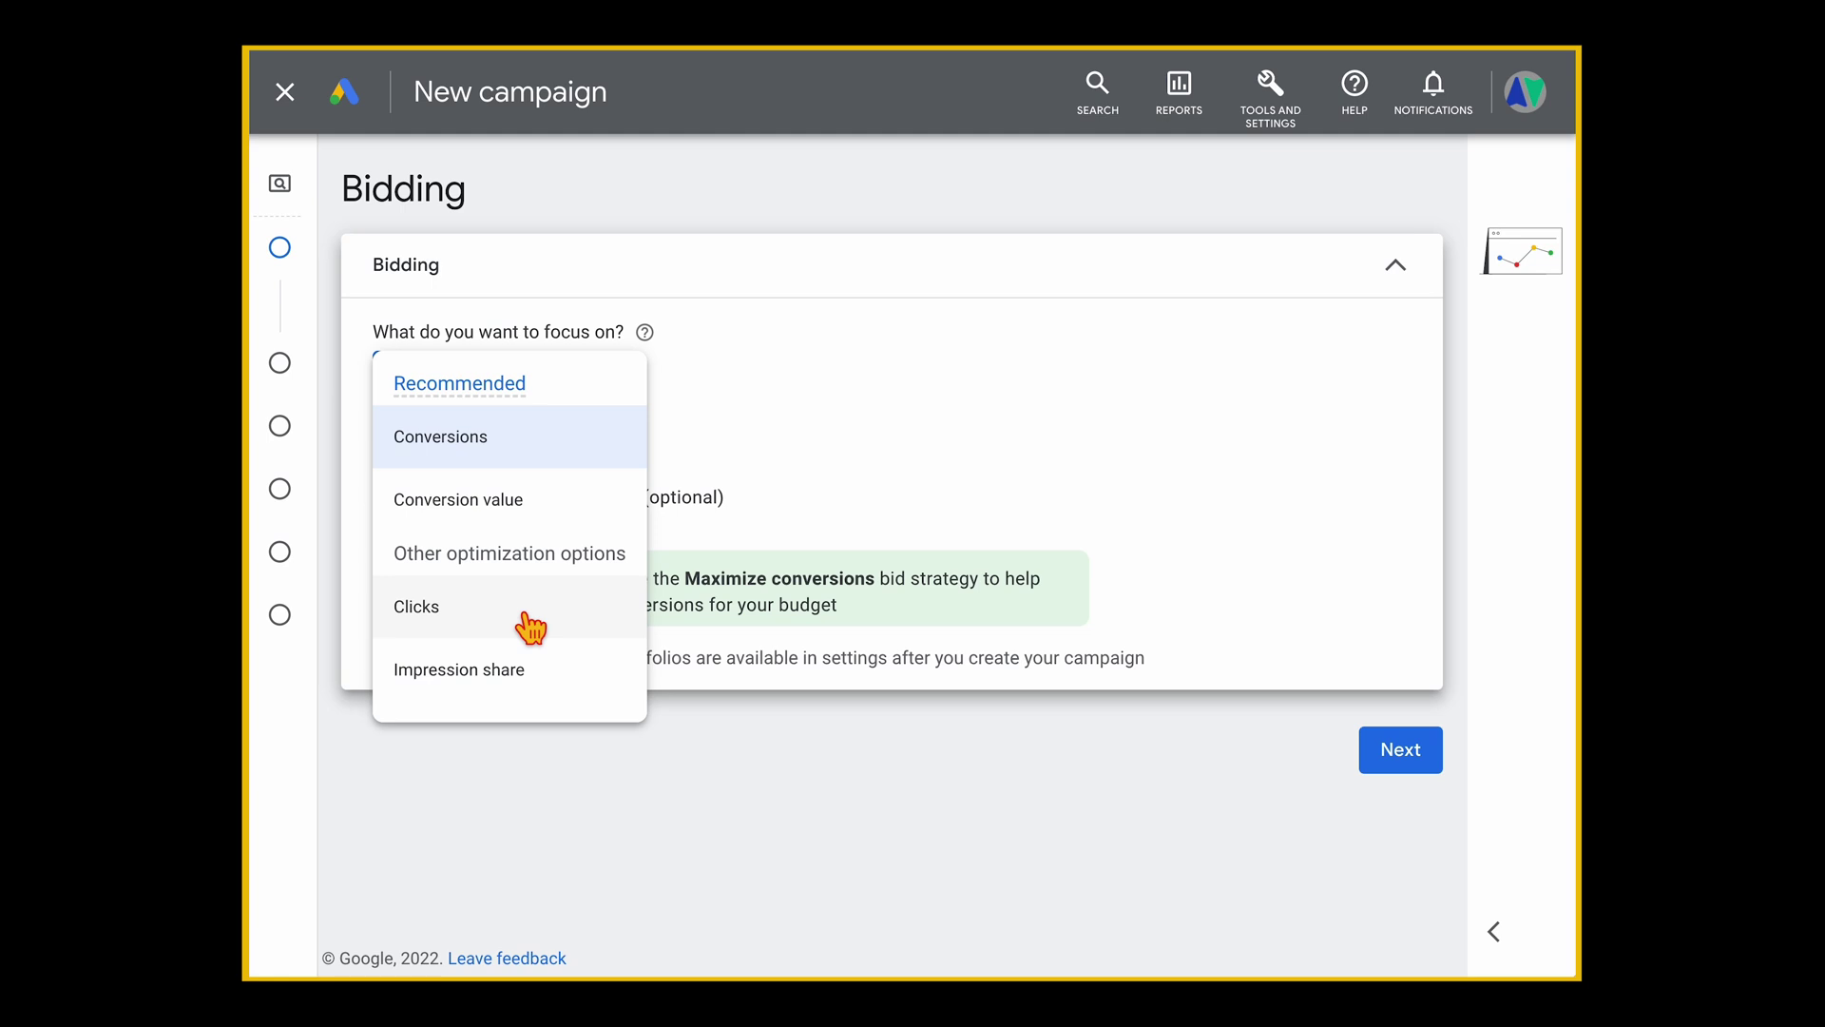
left_click(514, 608)
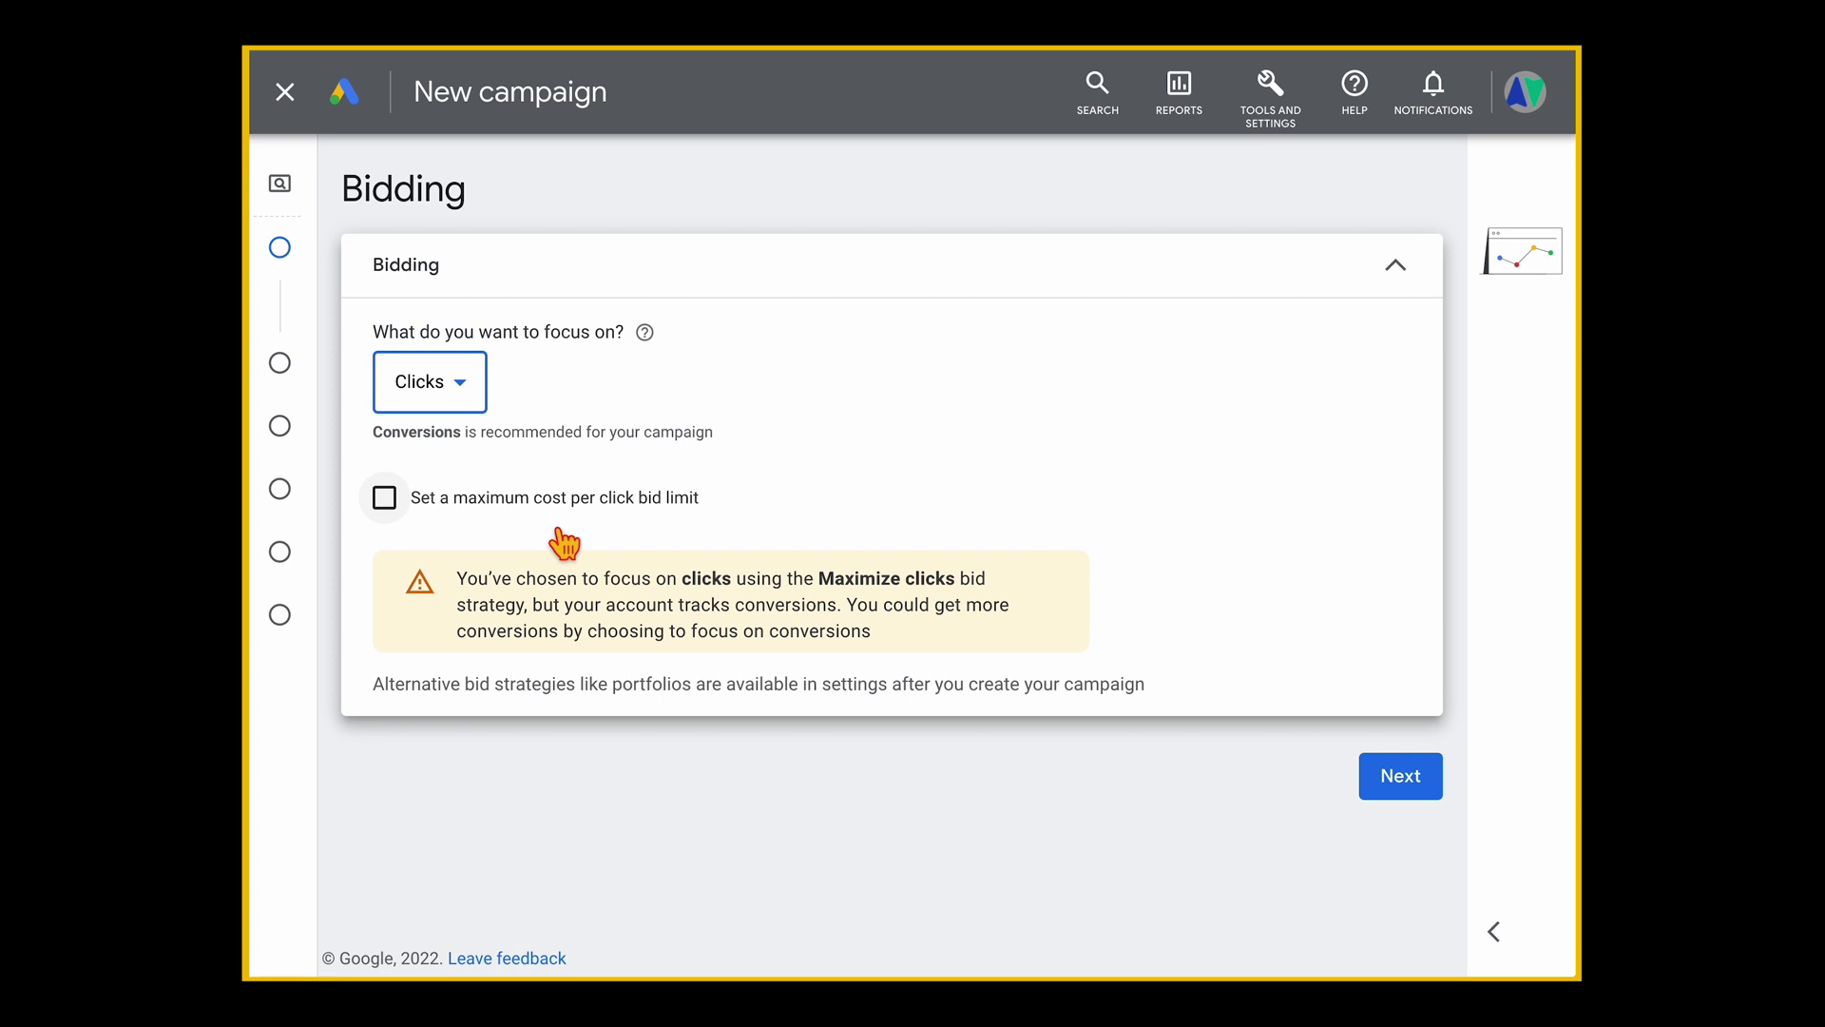
left_click(483, 405)
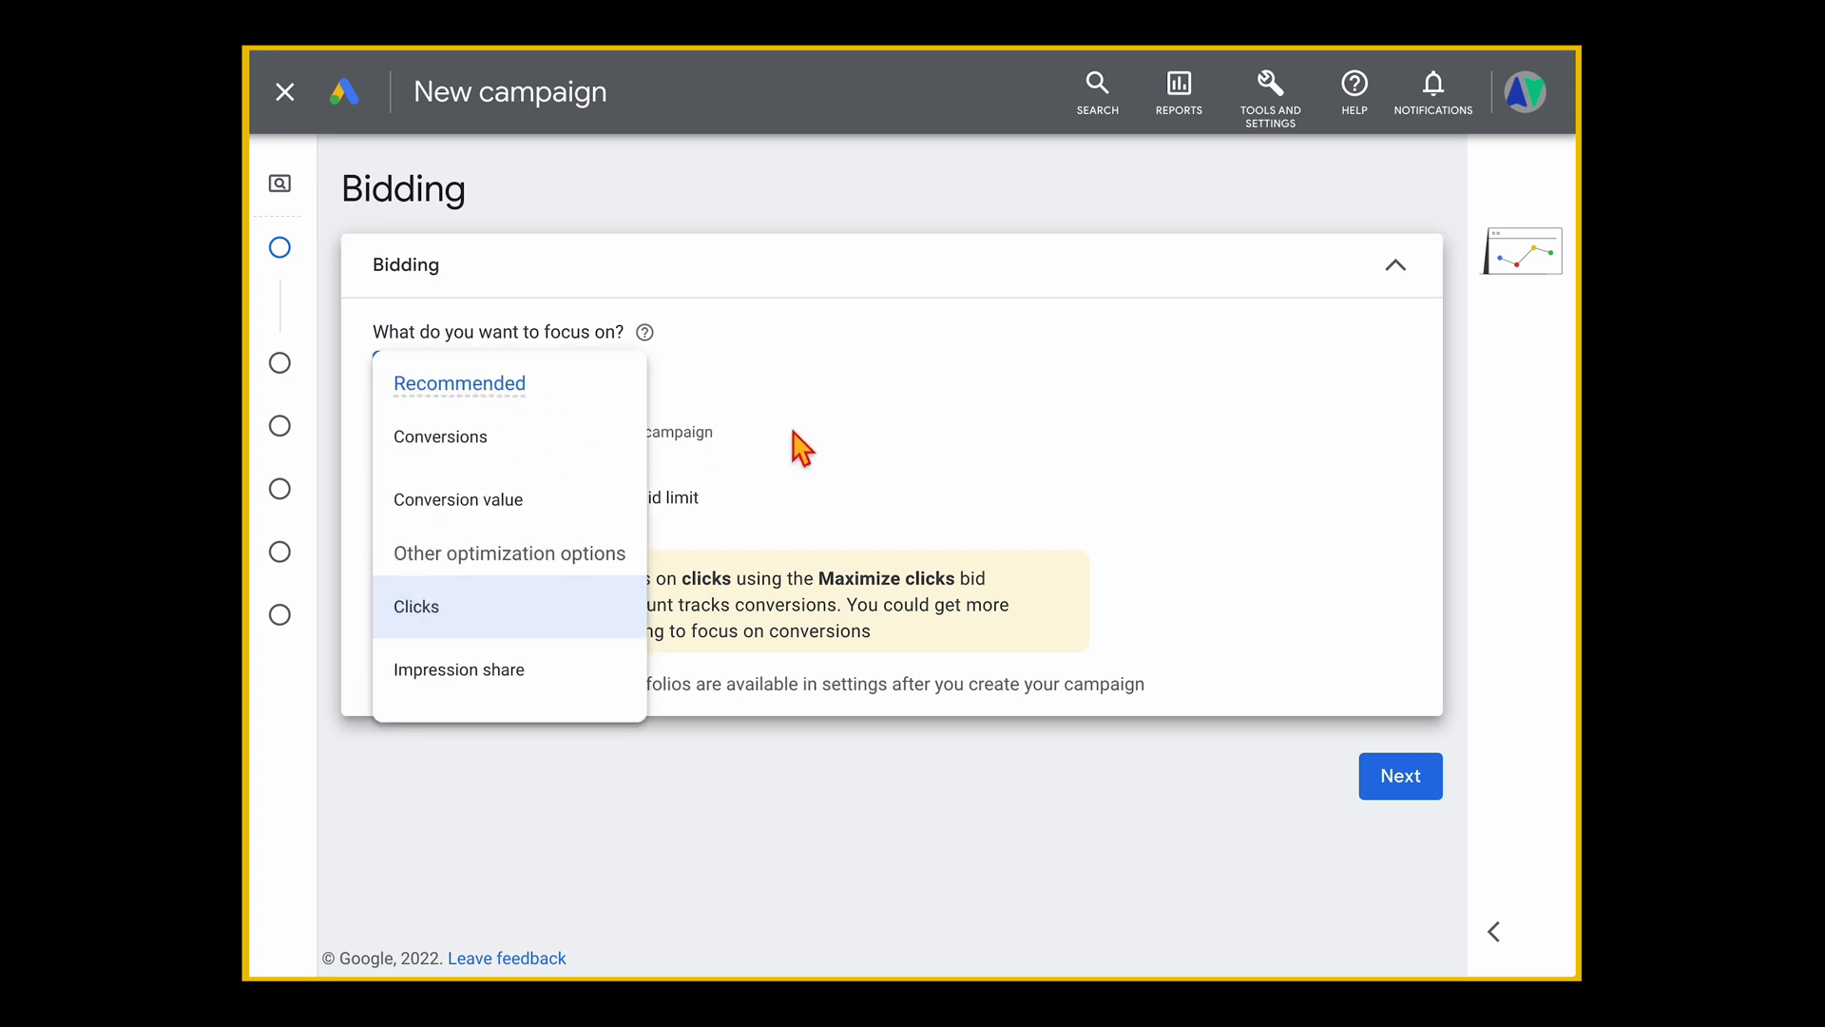
left_click(1388, 782)
left_click(1394, 773)
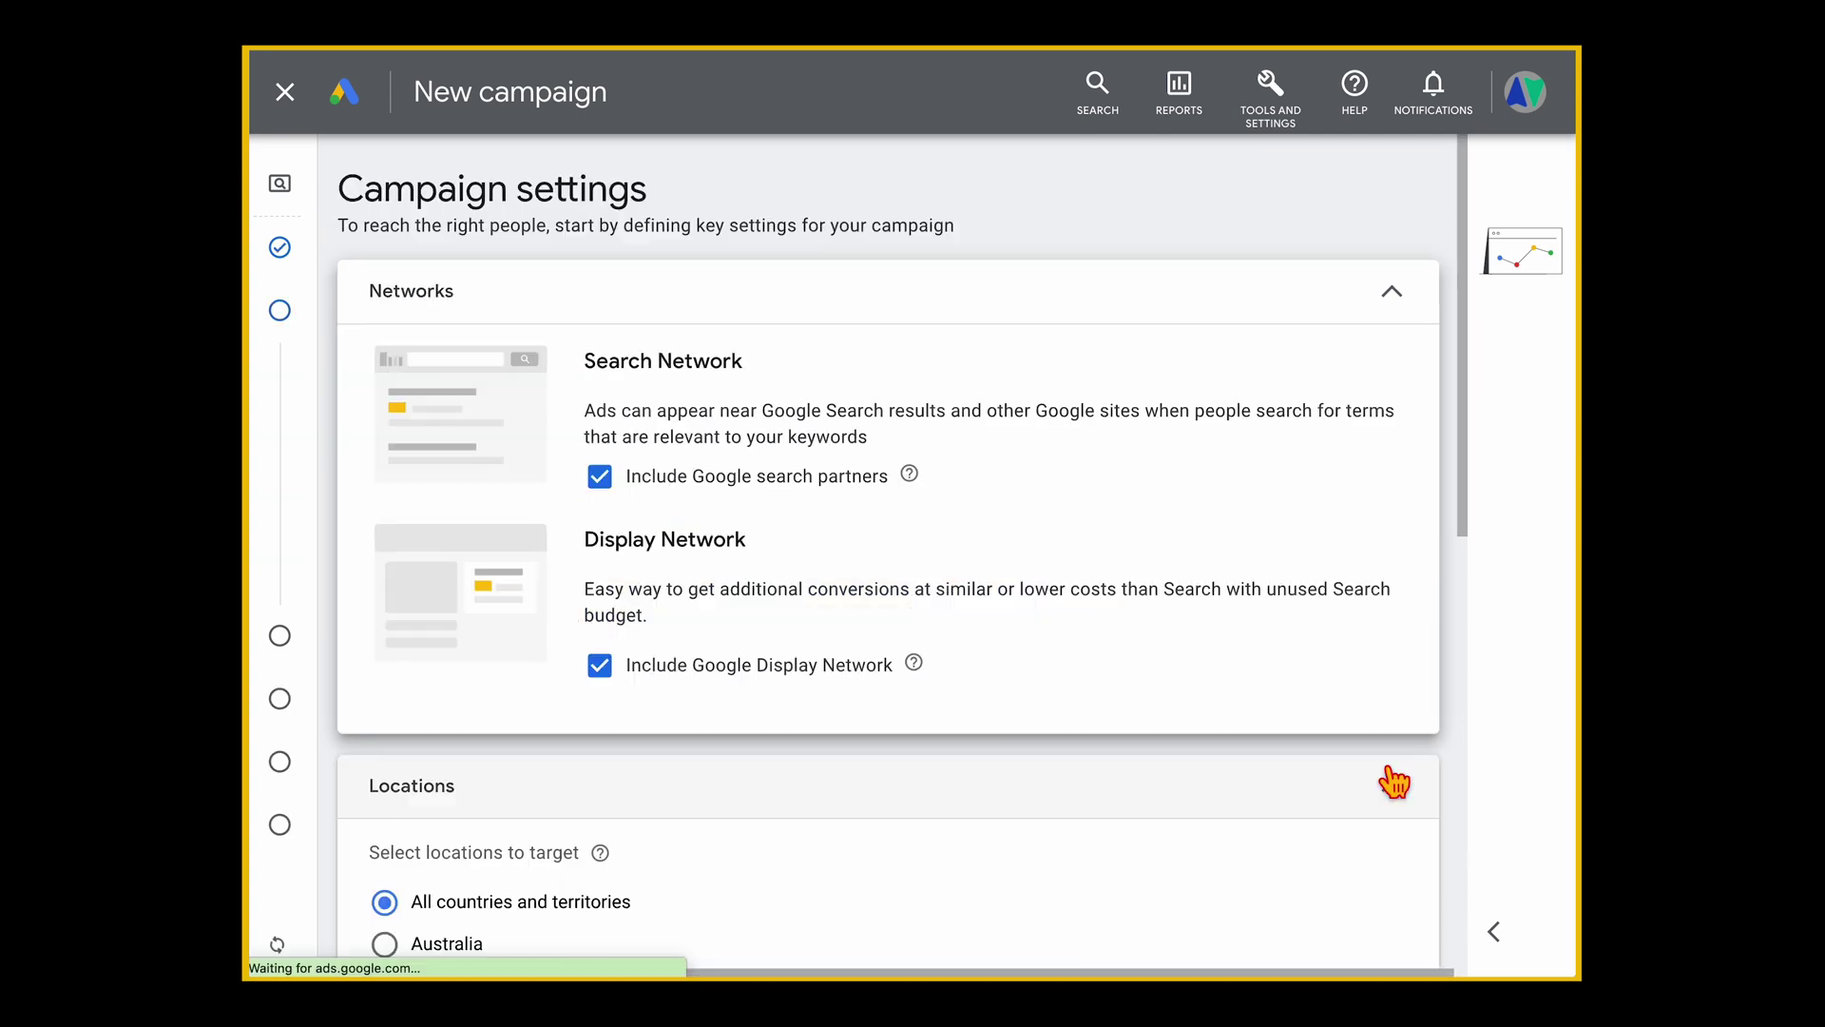
Exclude Google search partners and the Google Display Network from the campaign's networks
left_click(607, 478)
left_click(600, 692)
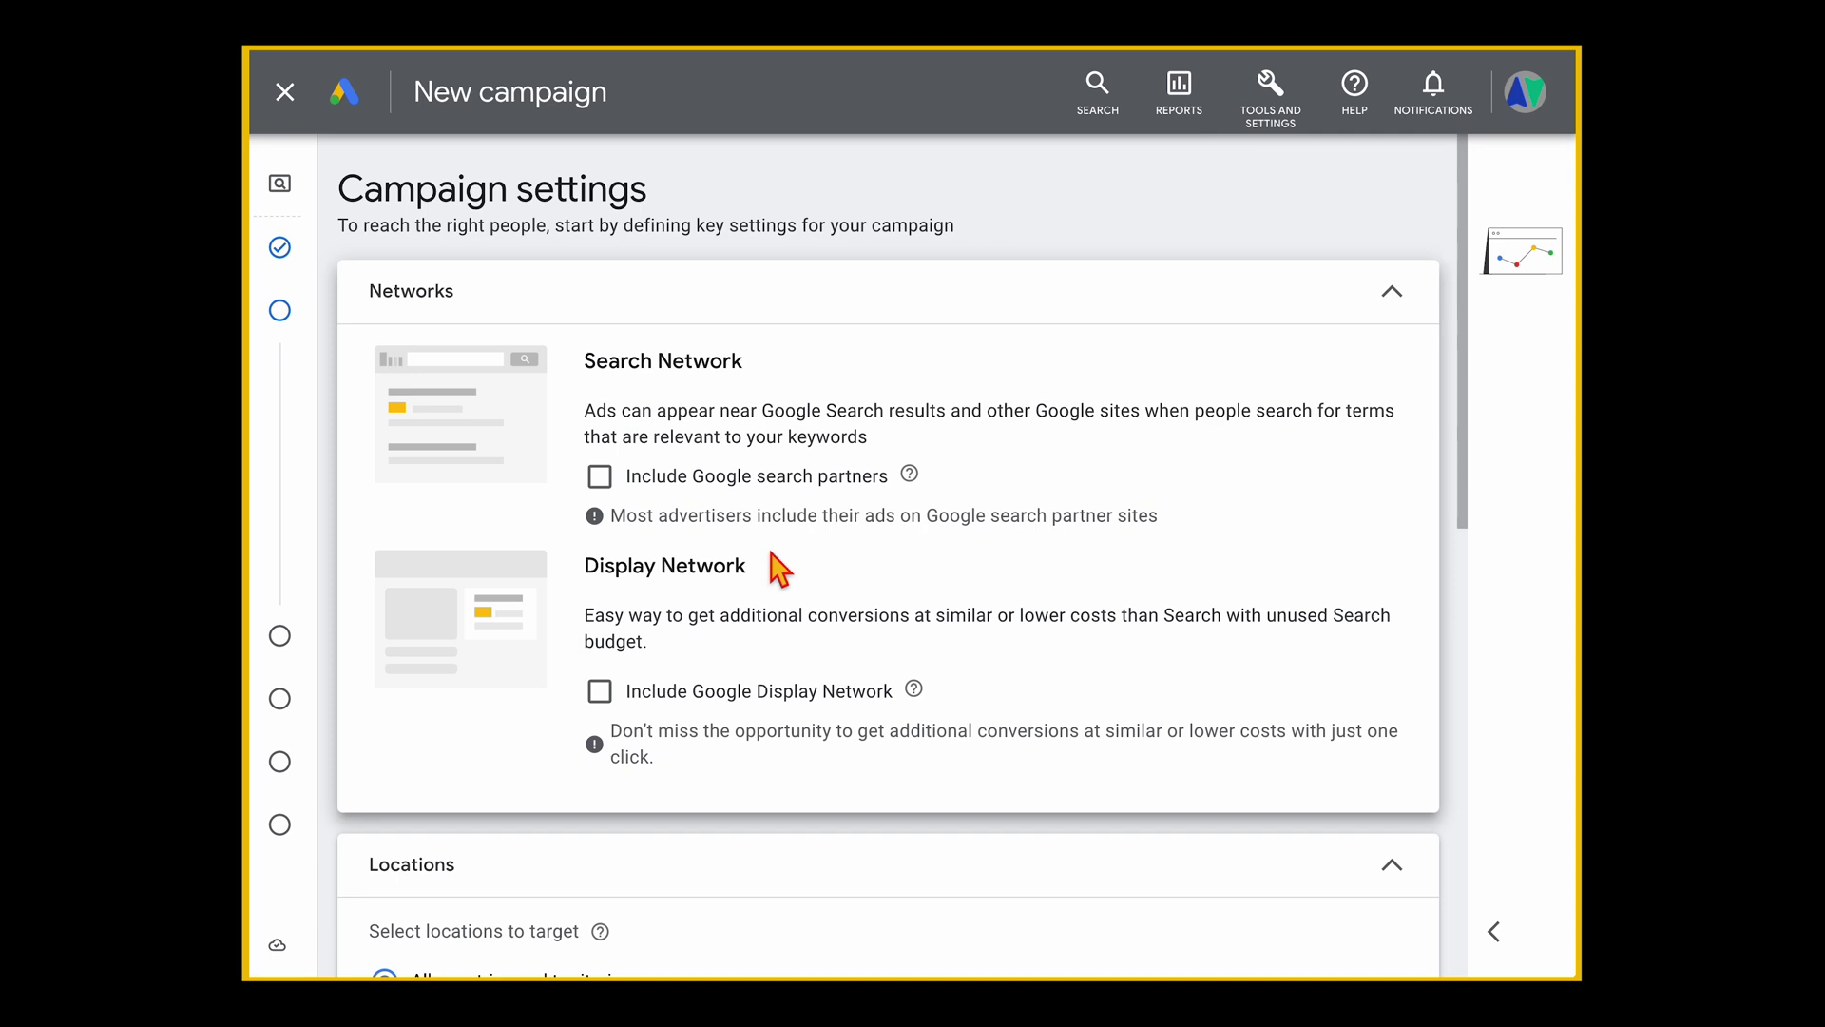
Target the campaign at specific locations: Australia, Singapore and United Arab Emirates
scroll(779, 568, "down", 5)
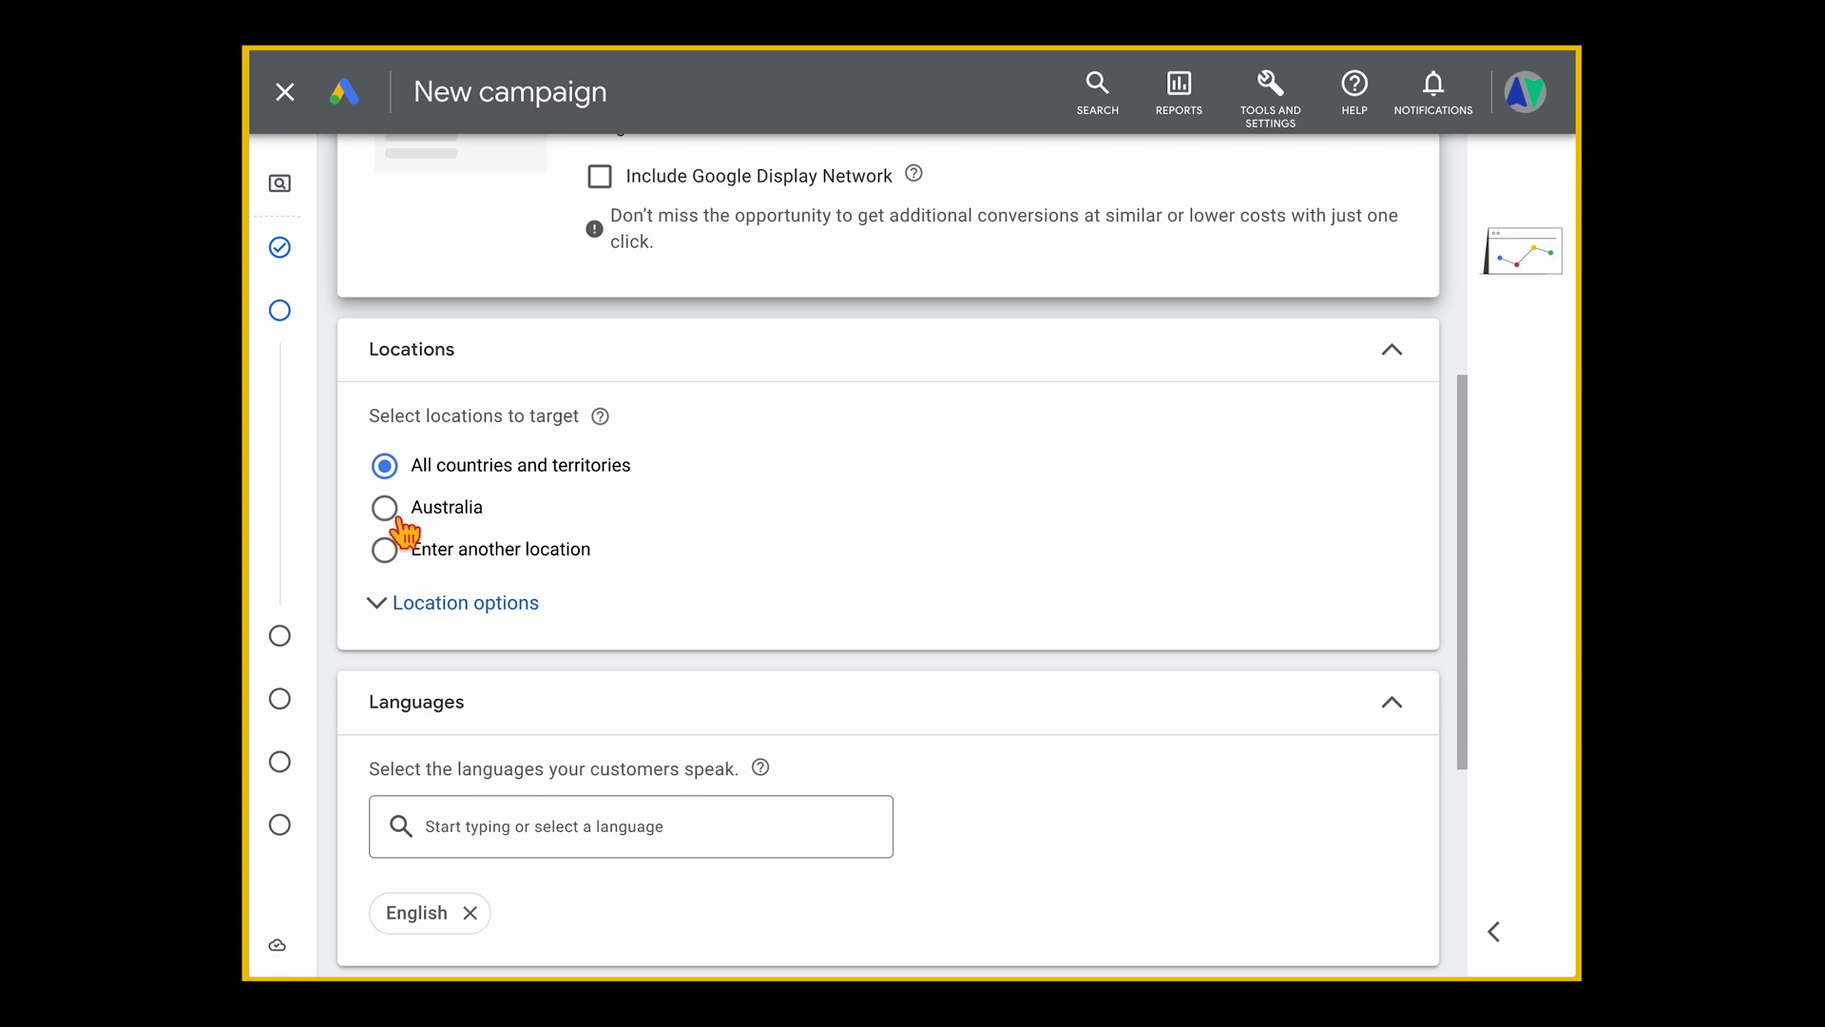
left_click(388, 561)
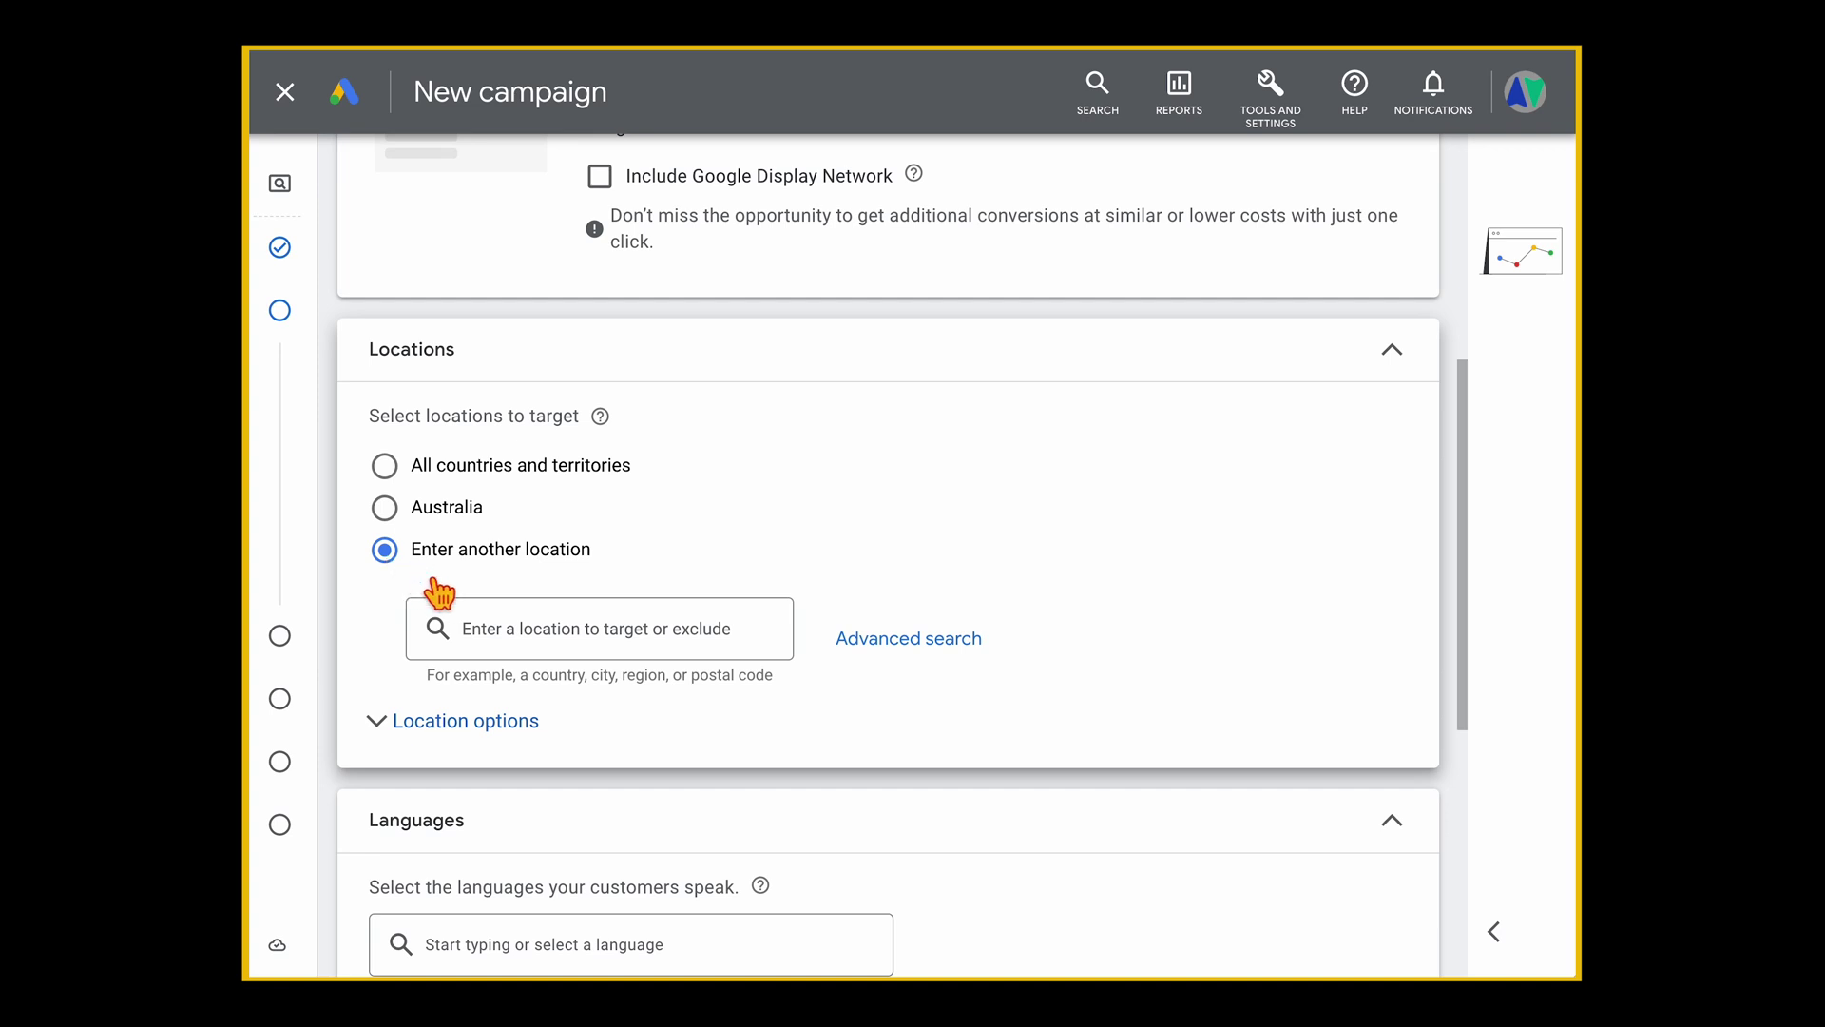
left_click(513, 624)
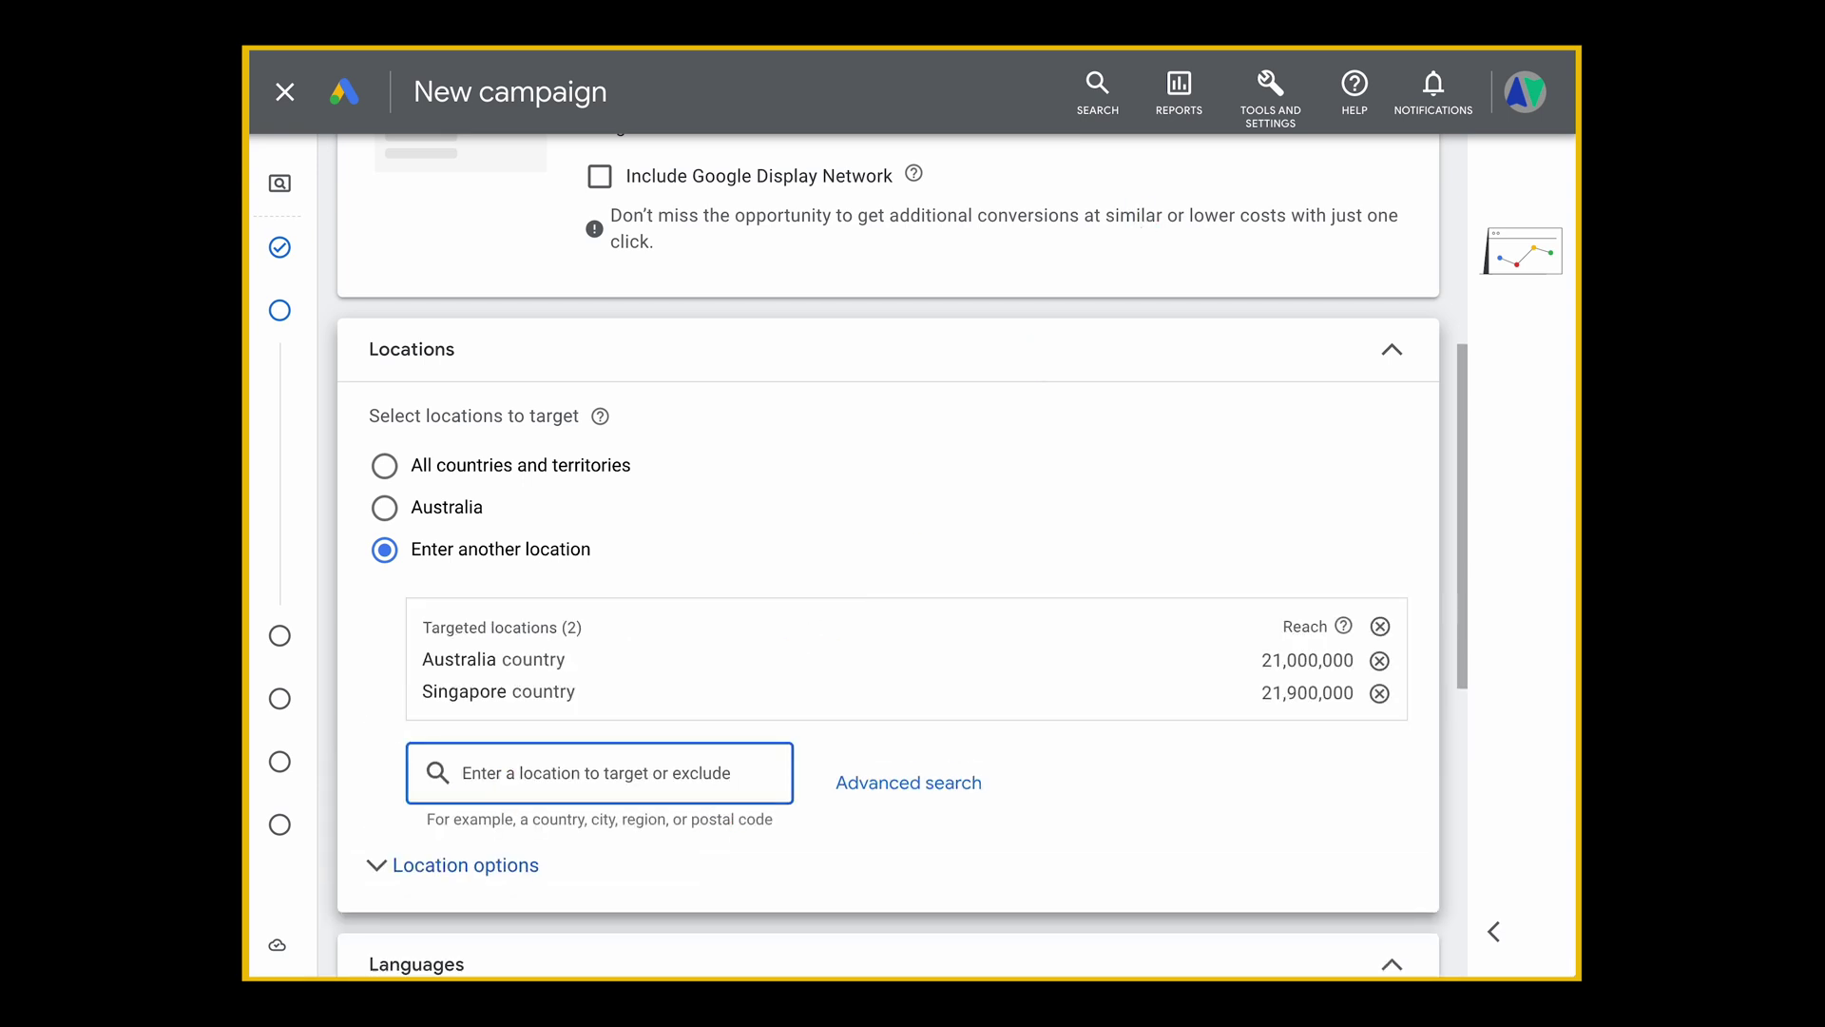
type("uni")
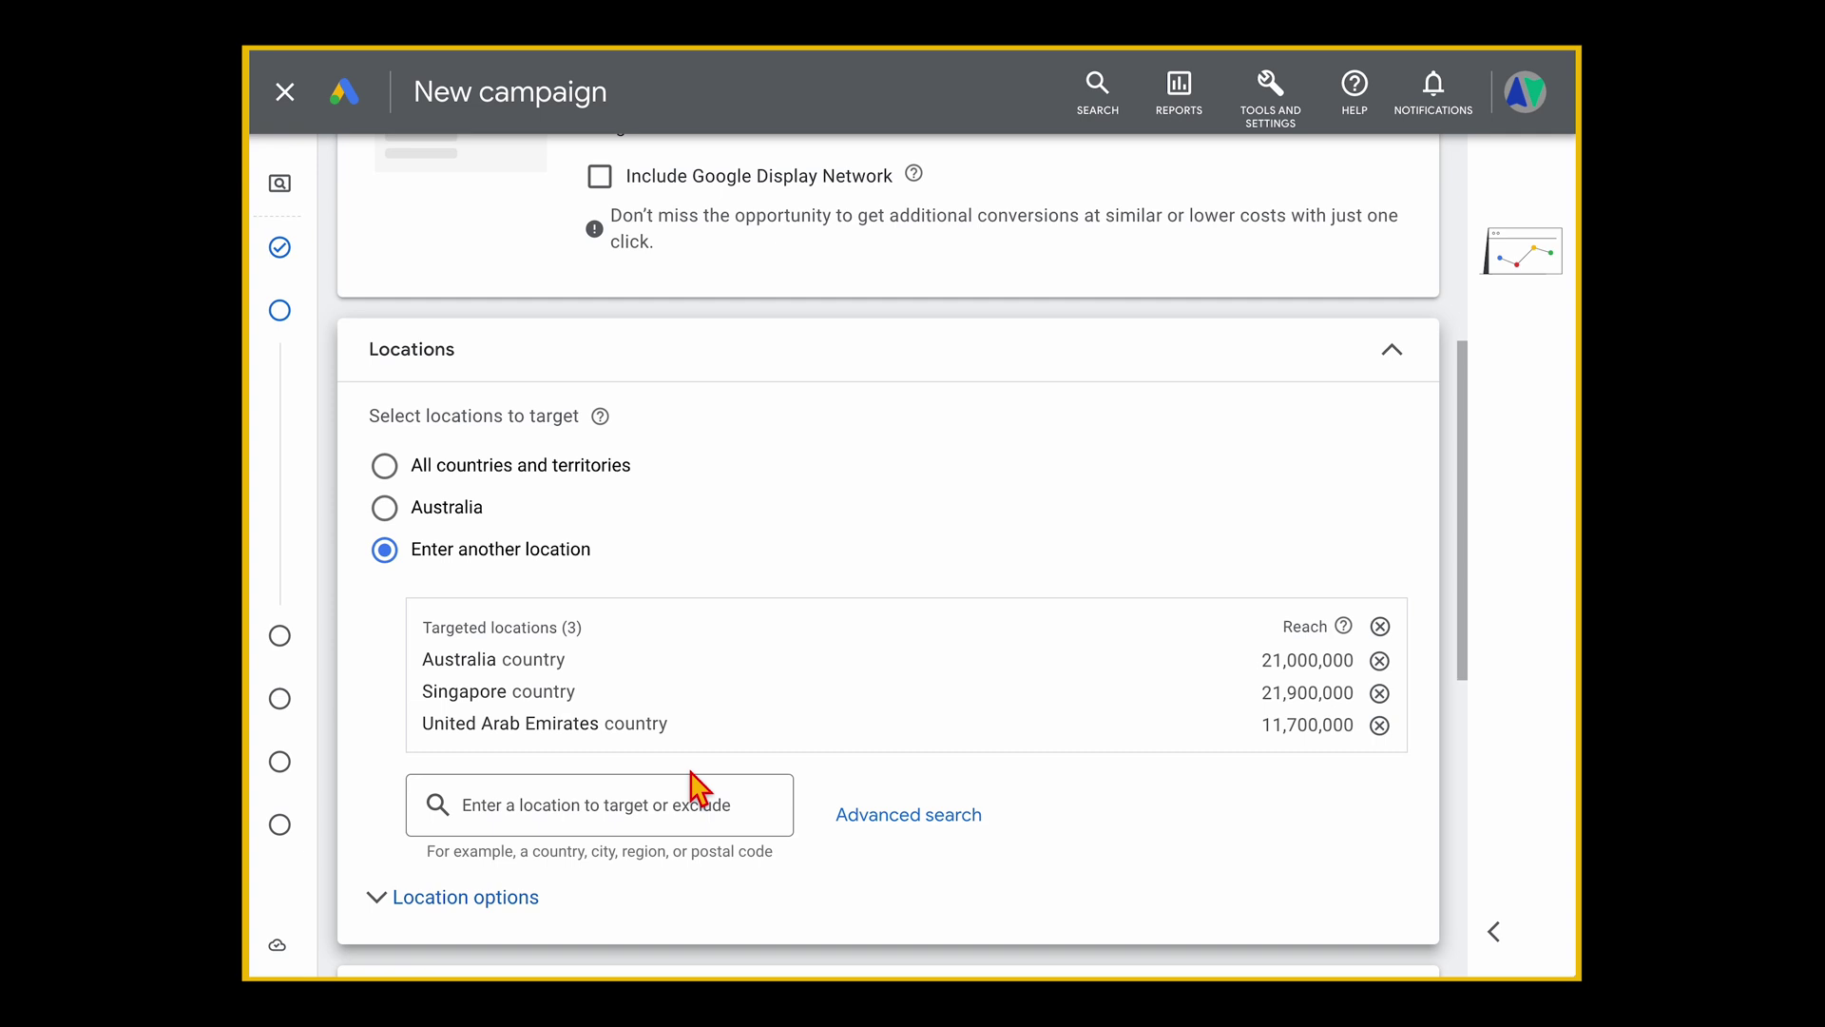
left_click(623, 817)
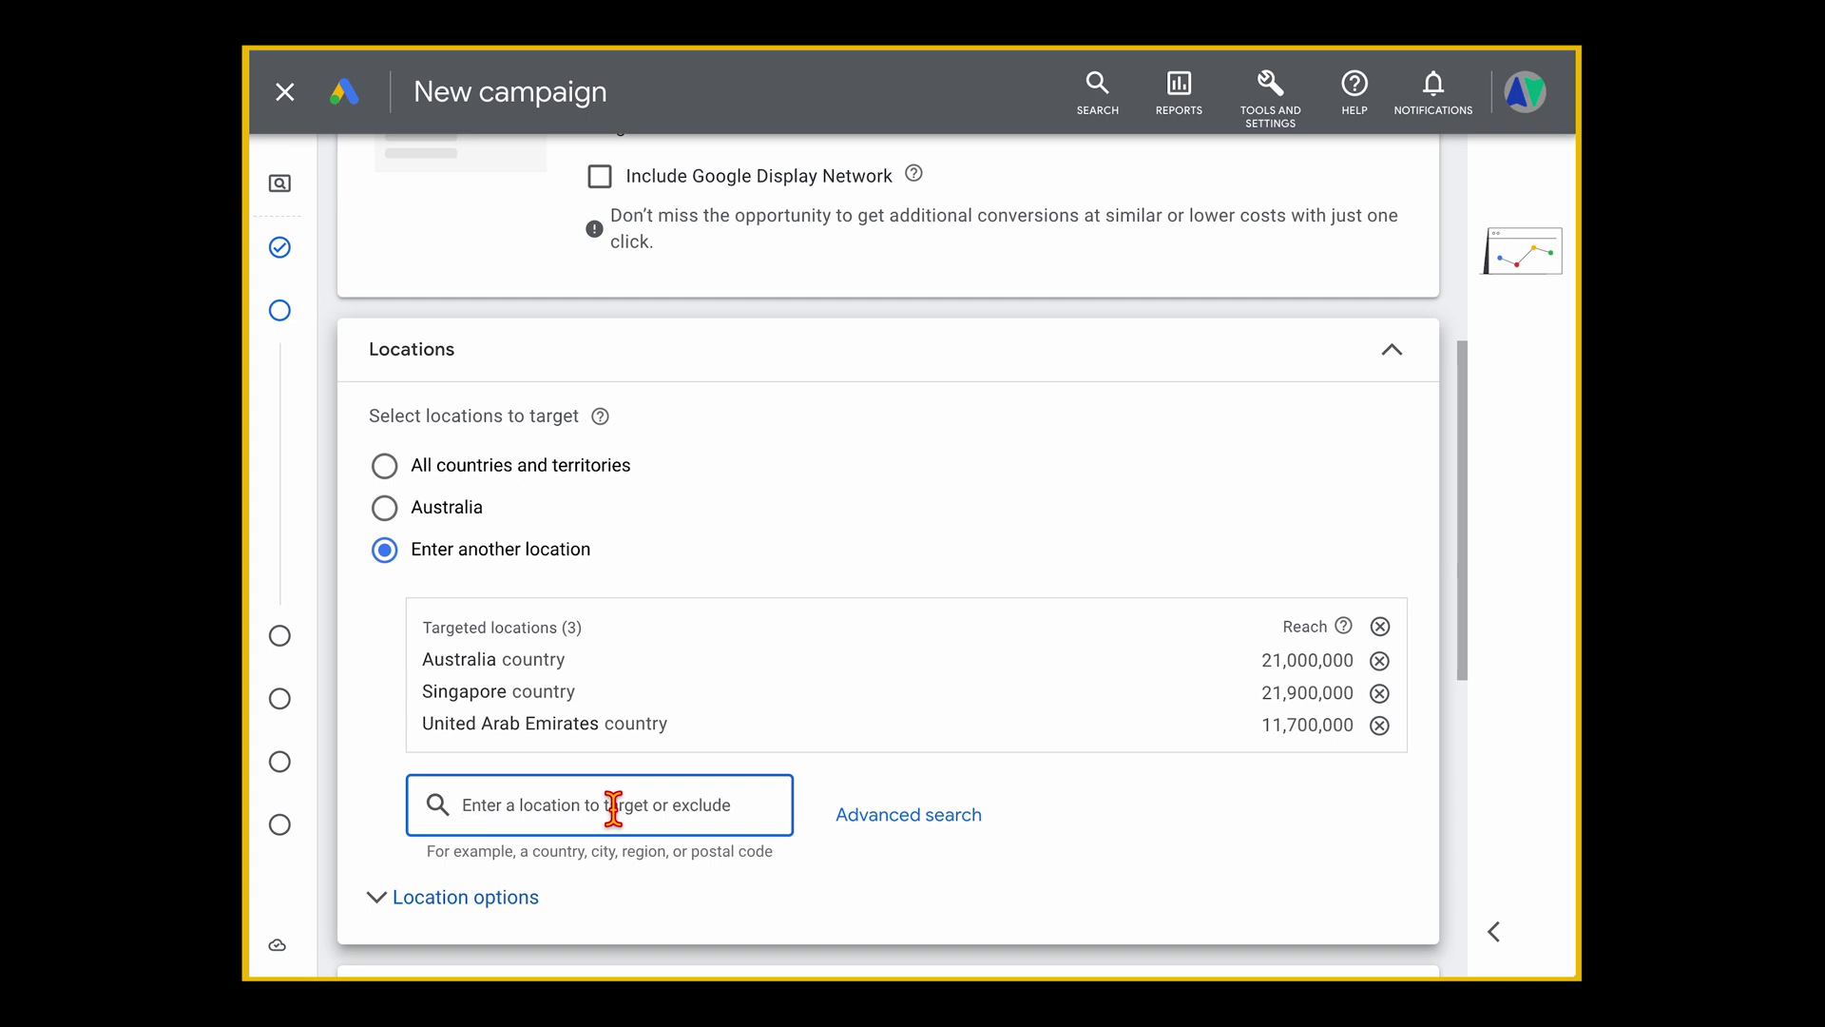
Add all the suggested audience segments to the campaign
scroll(613, 808, "down", 5)
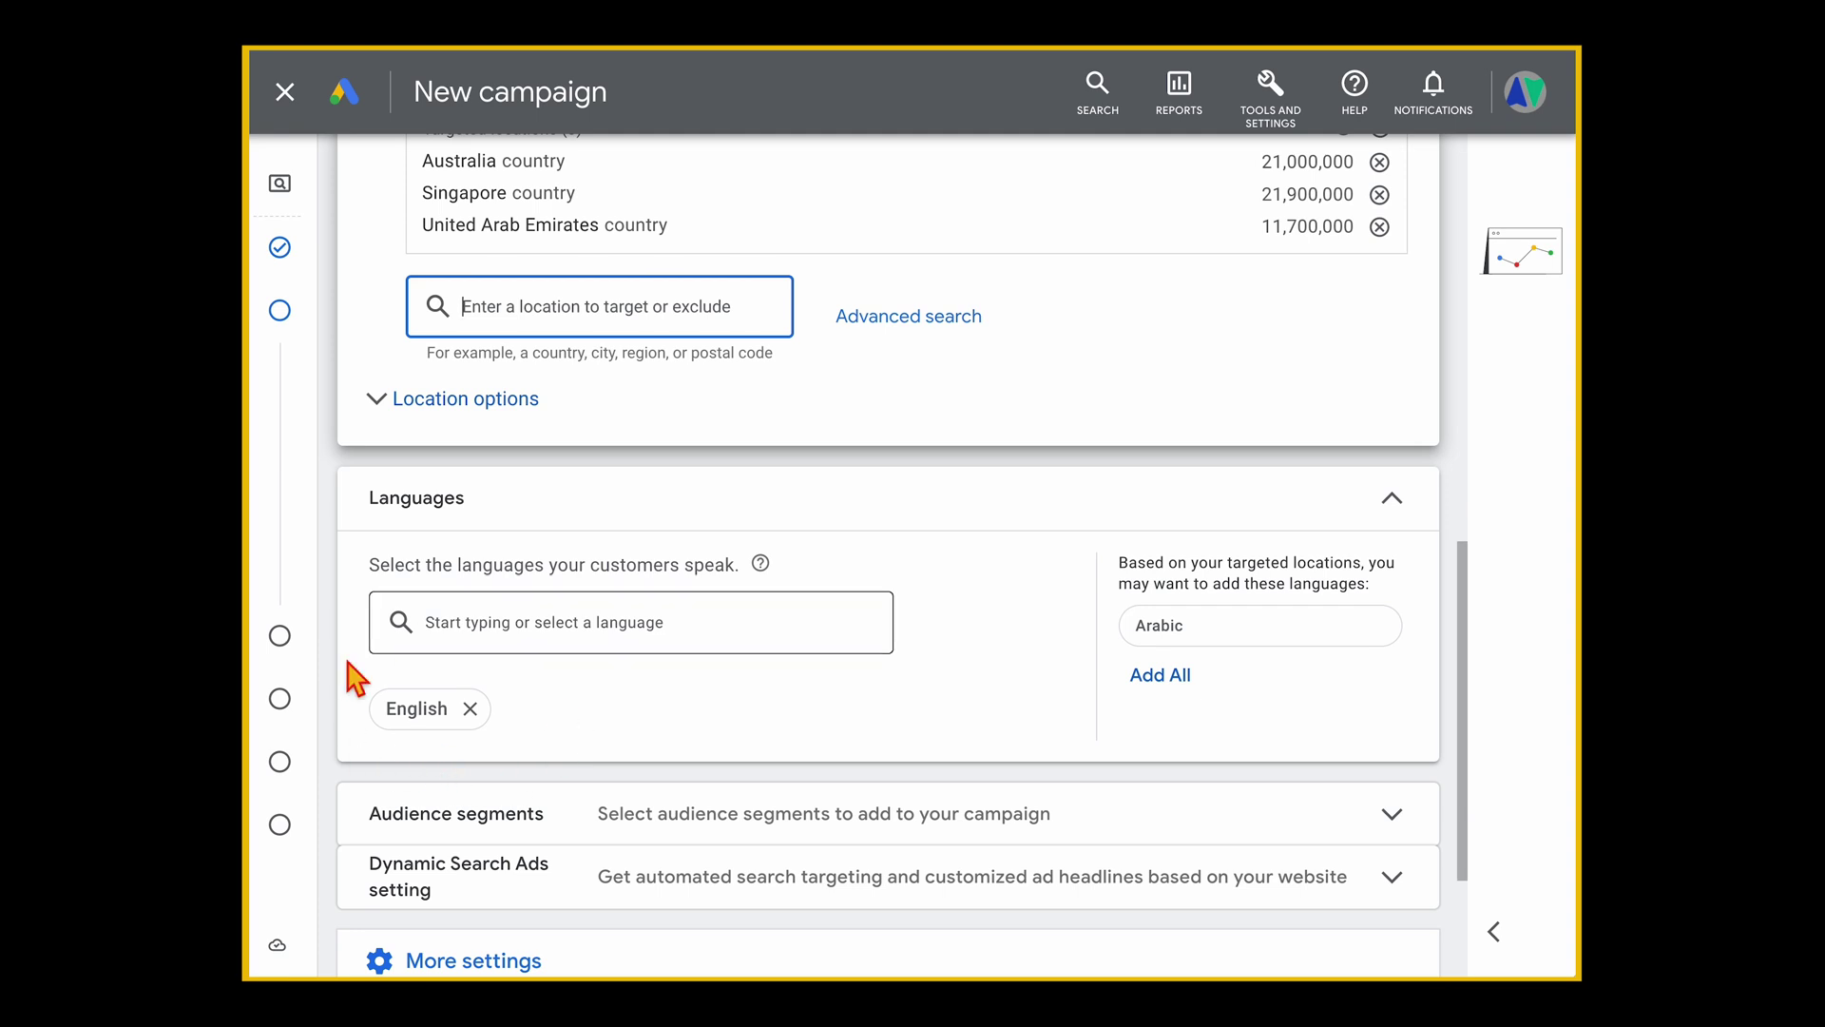
scroll(518, 755, "down", 1)
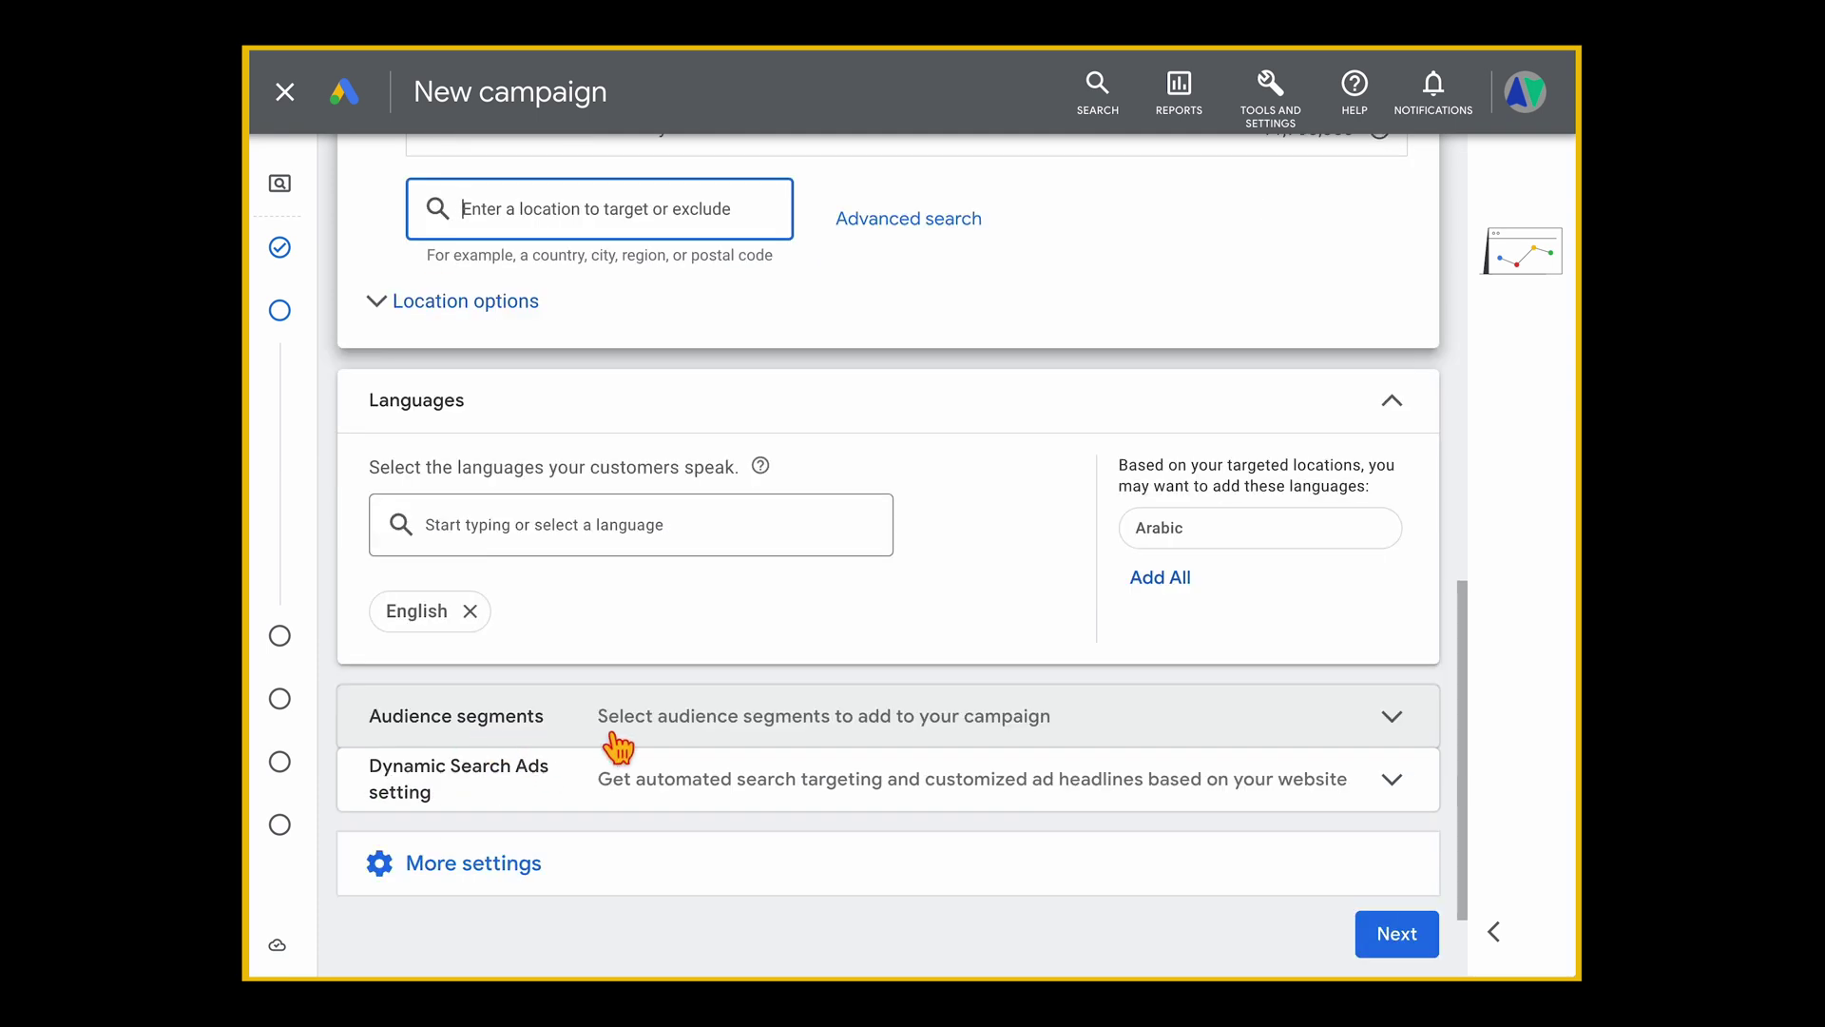
left_click(804, 734)
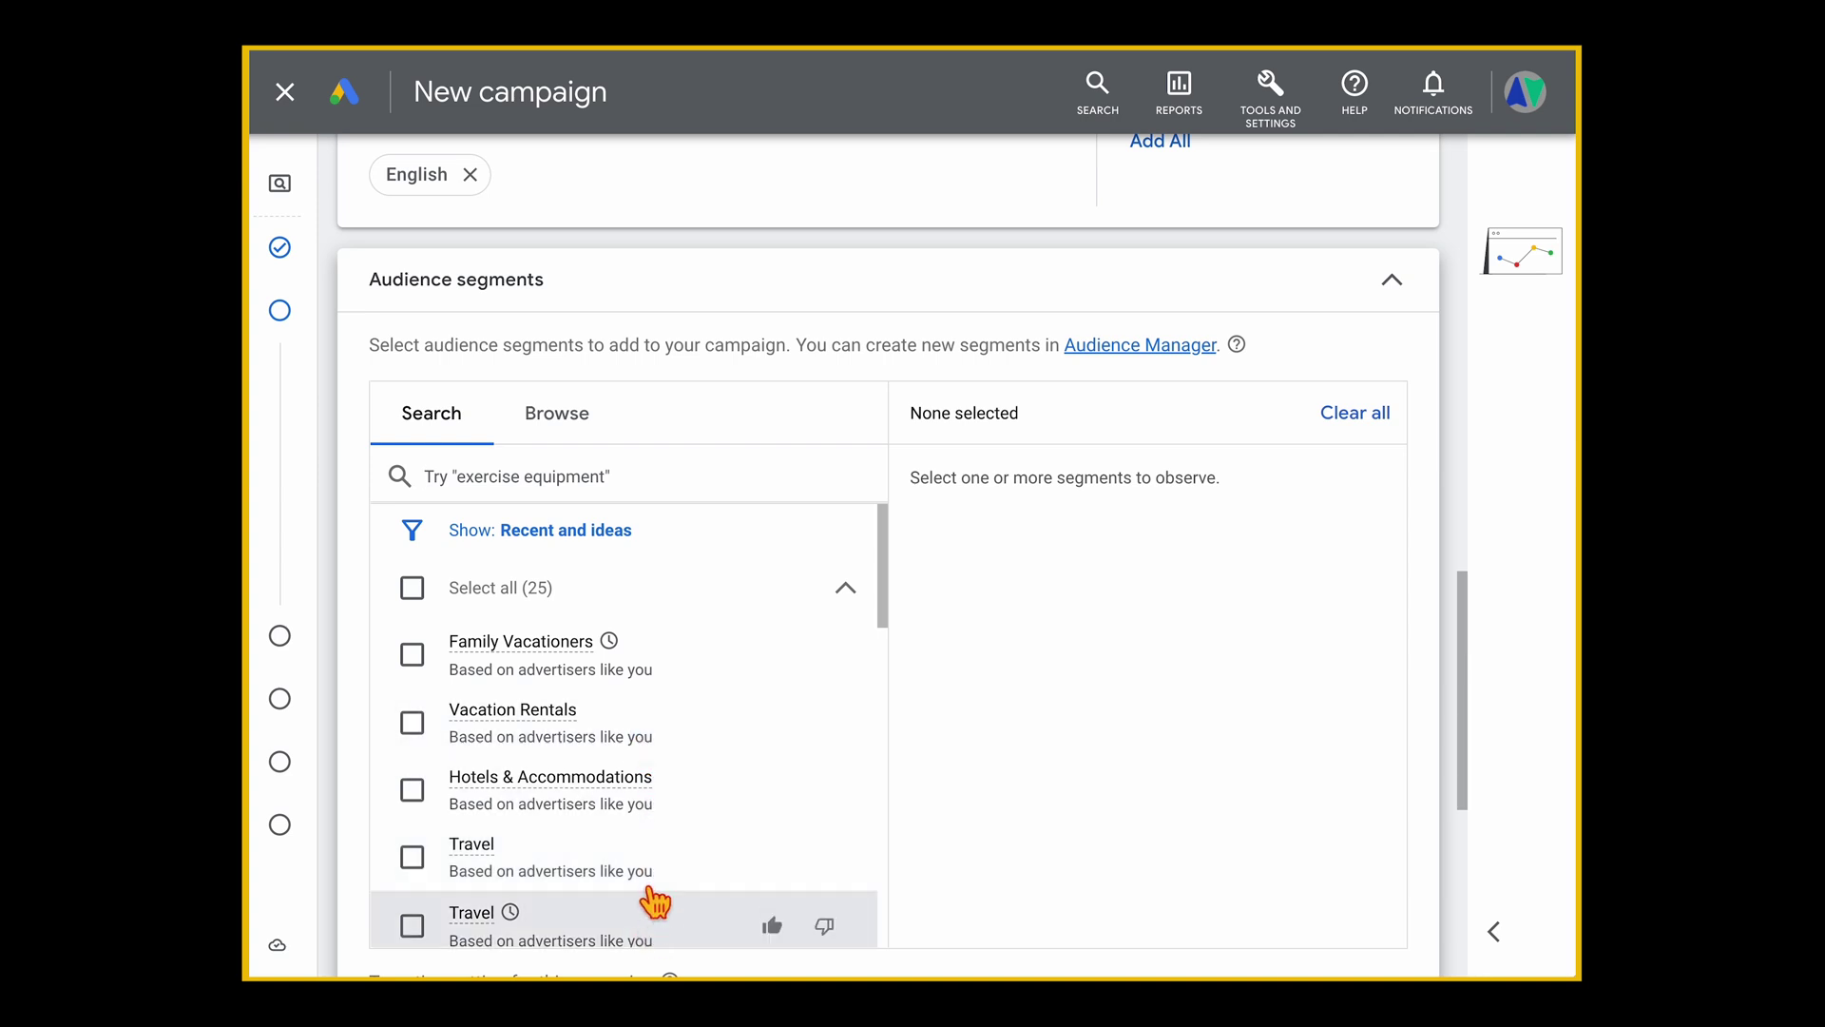
left_click(417, 595)
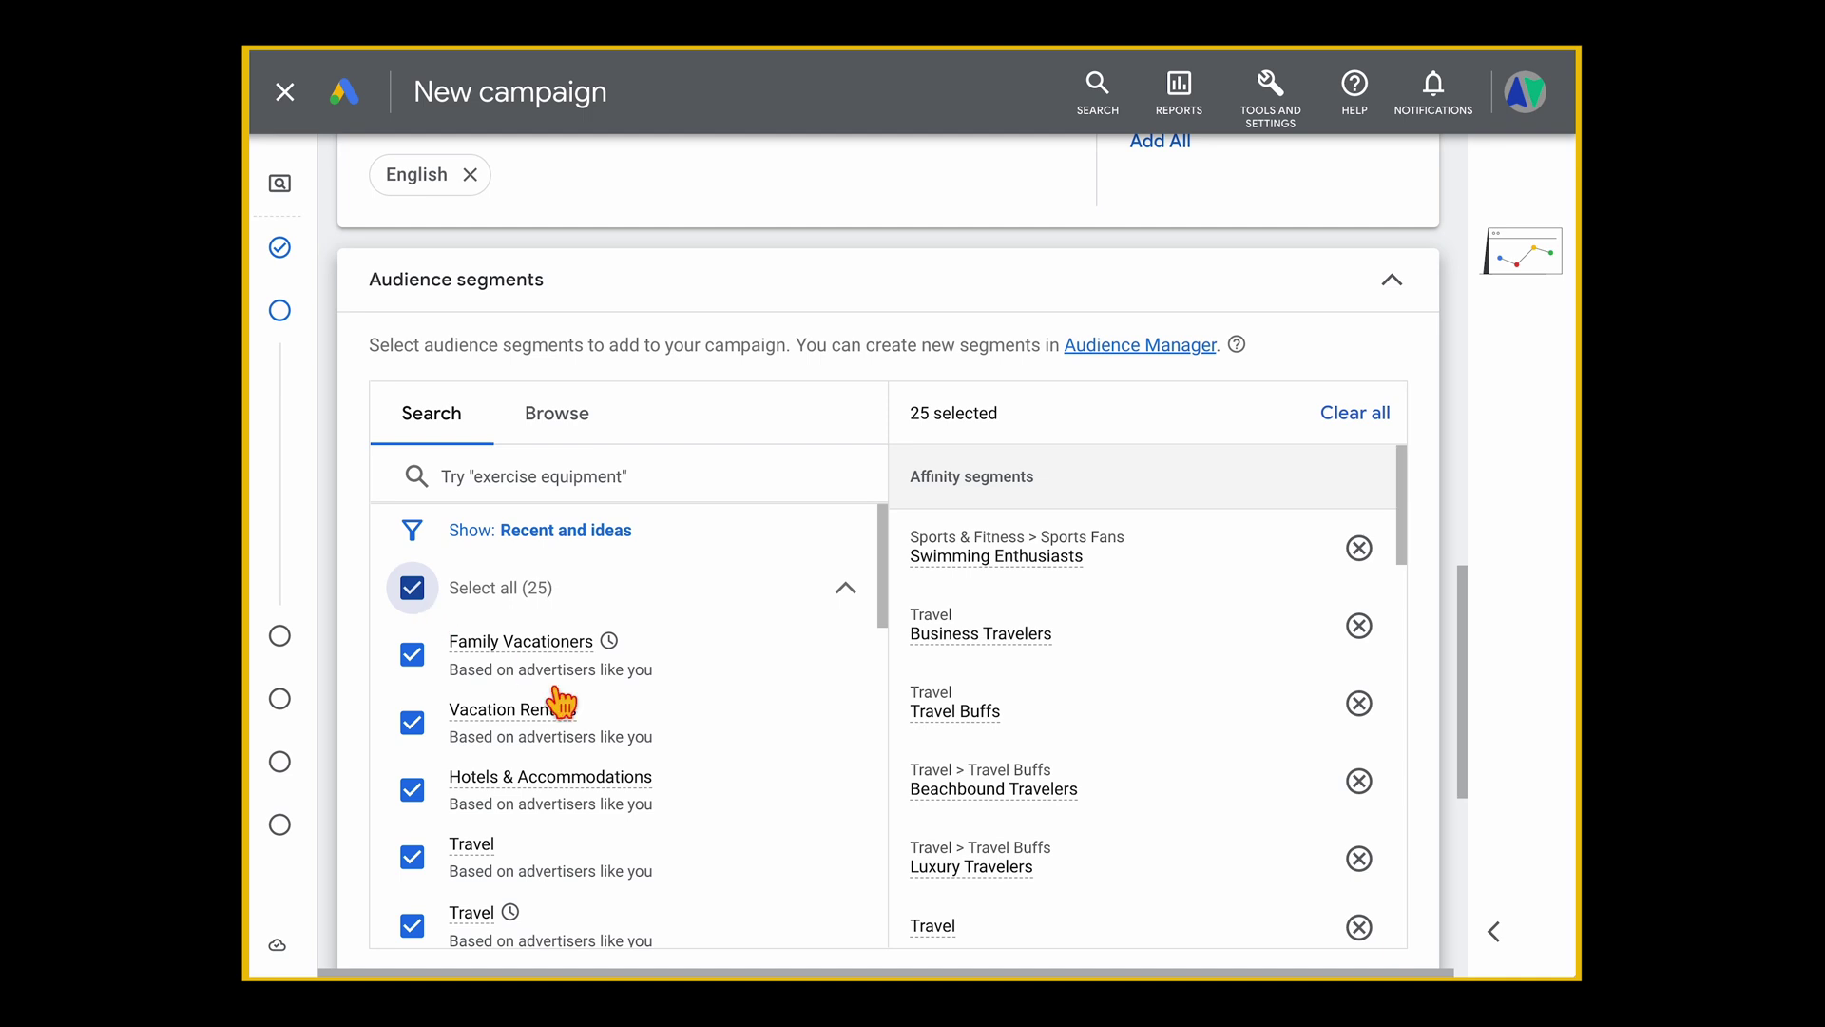
Examine the ad schedule's day options, keeping All days from 00:00 to 00:00
scroll(469, 664, "down", 10)
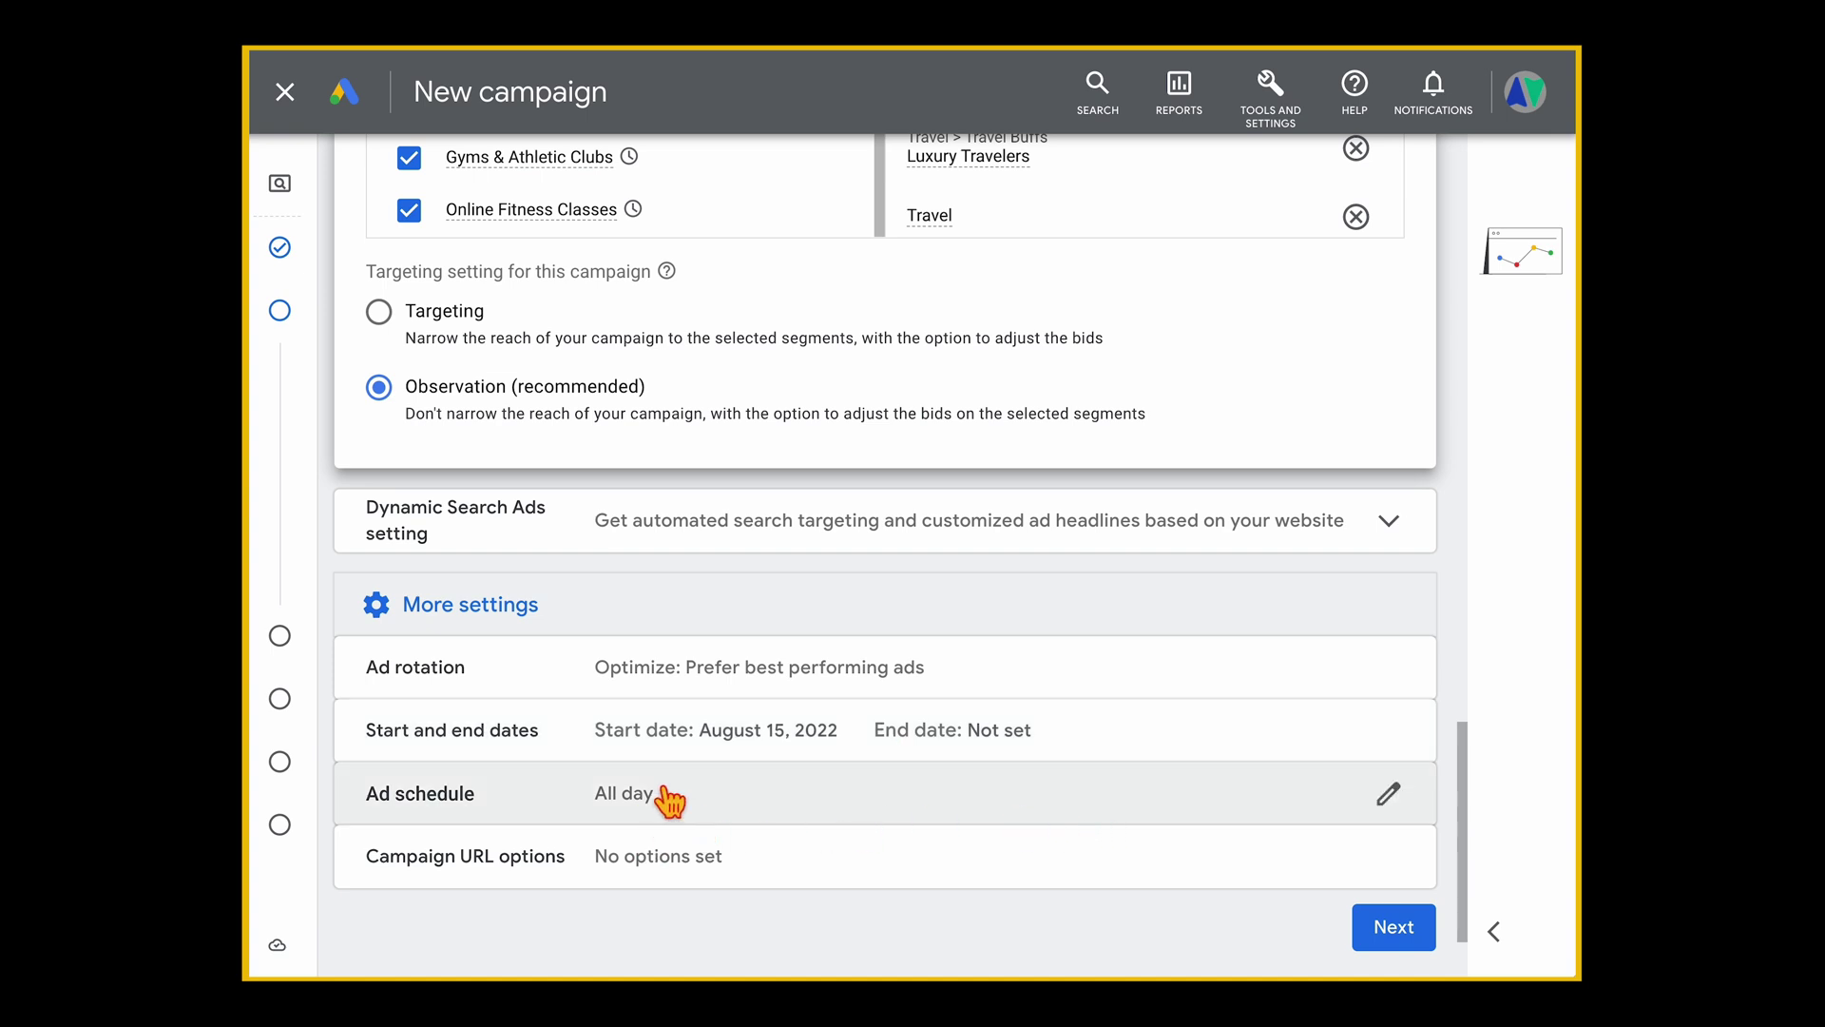
left_click(1389, 809)
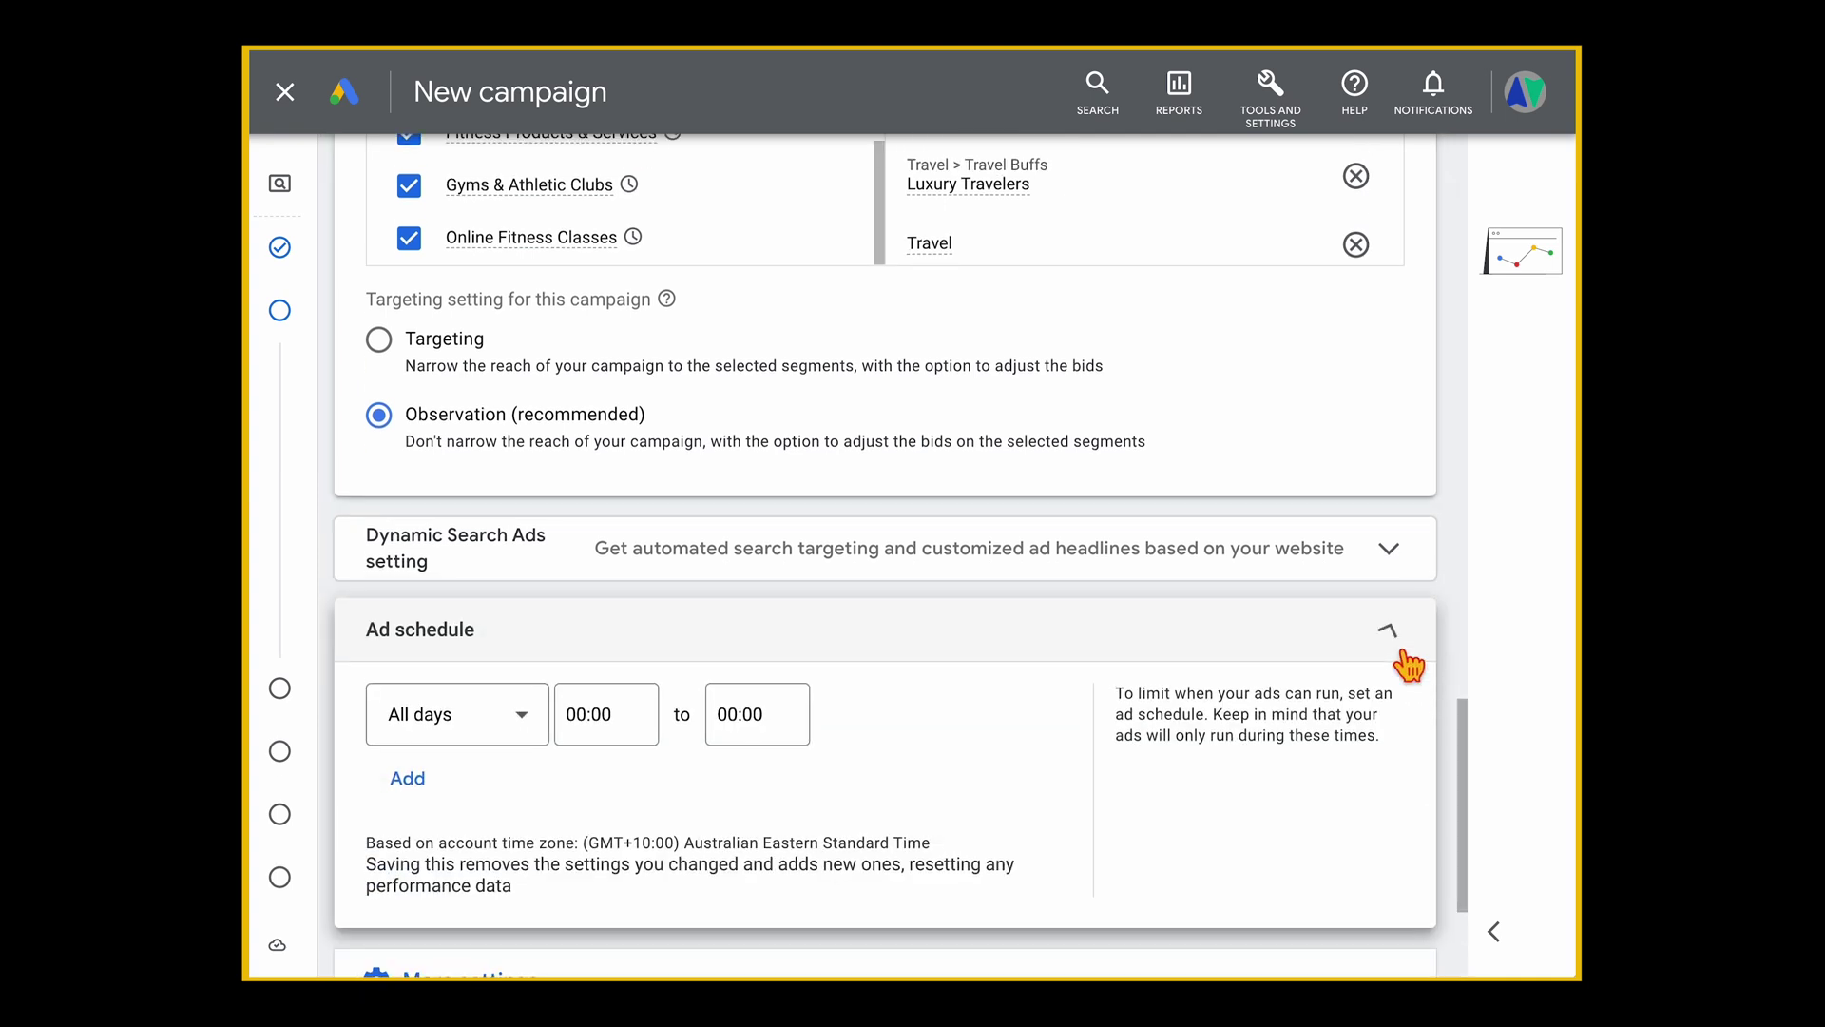
left_click(538, 732)
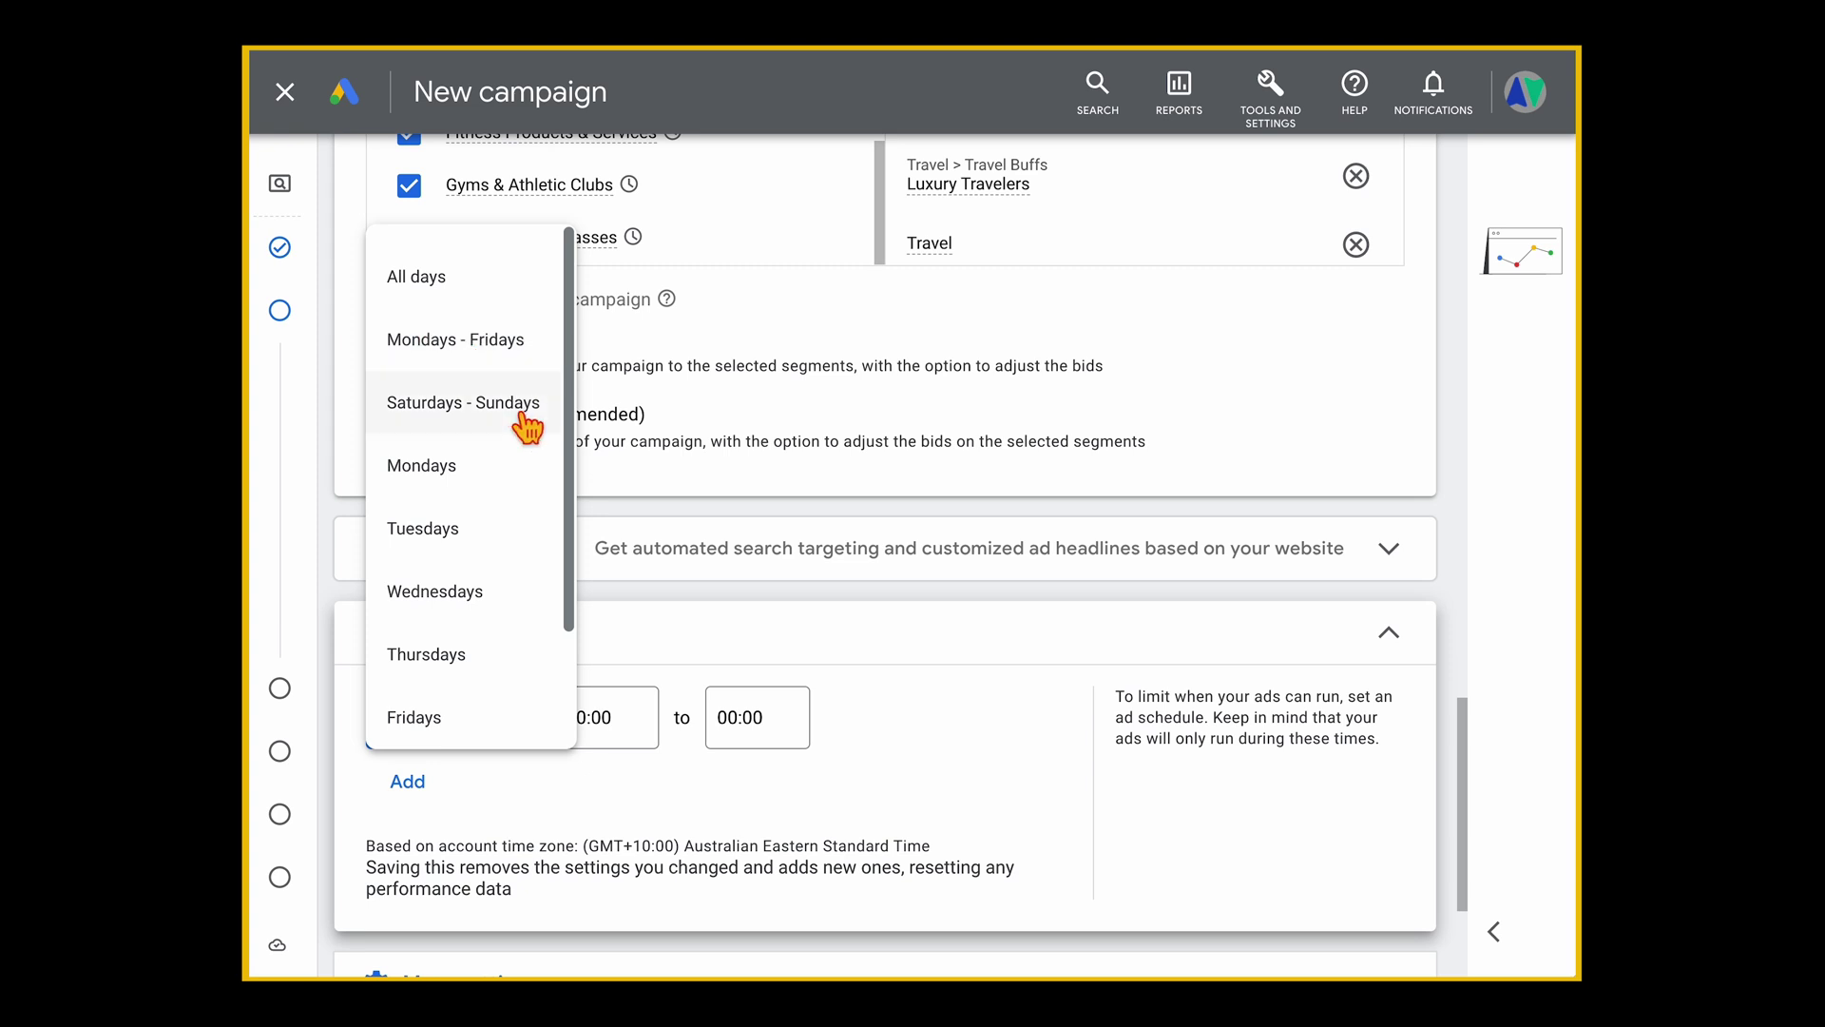
left_click(705, 608)
scroll(704, 608, "down", 2)
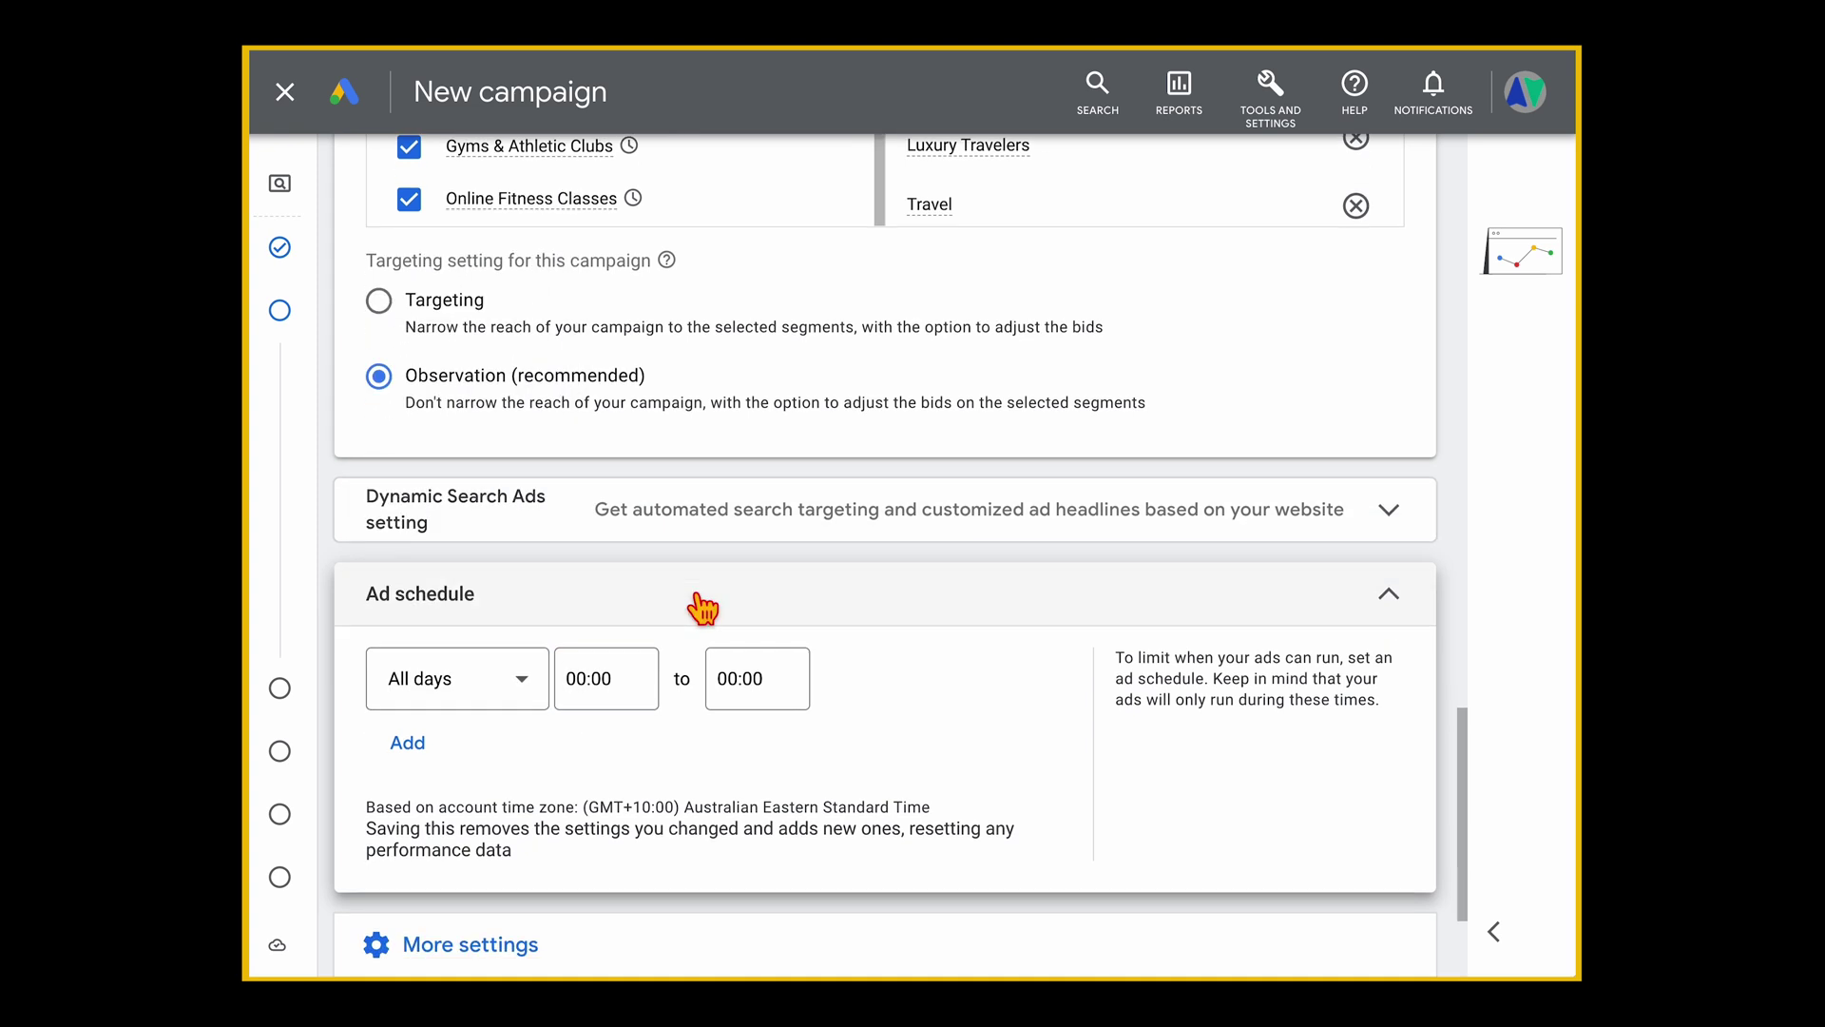
scroll(701, 608, "down", 3)
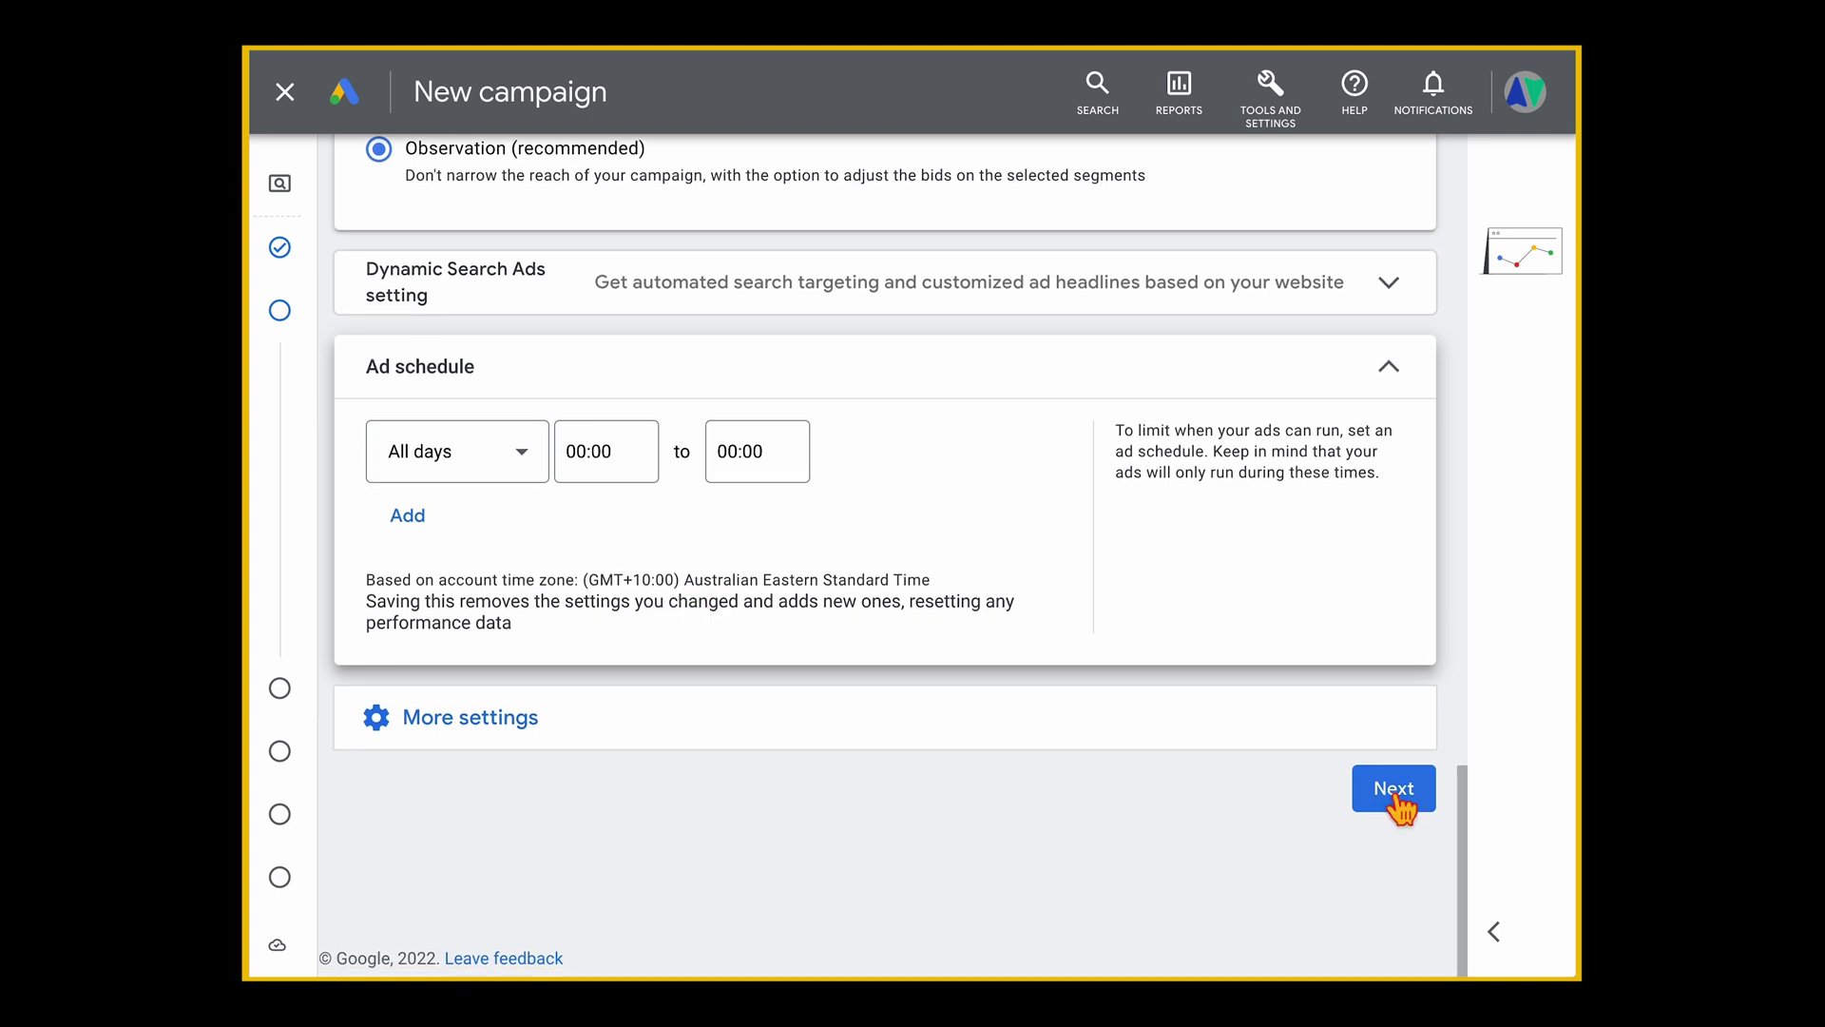
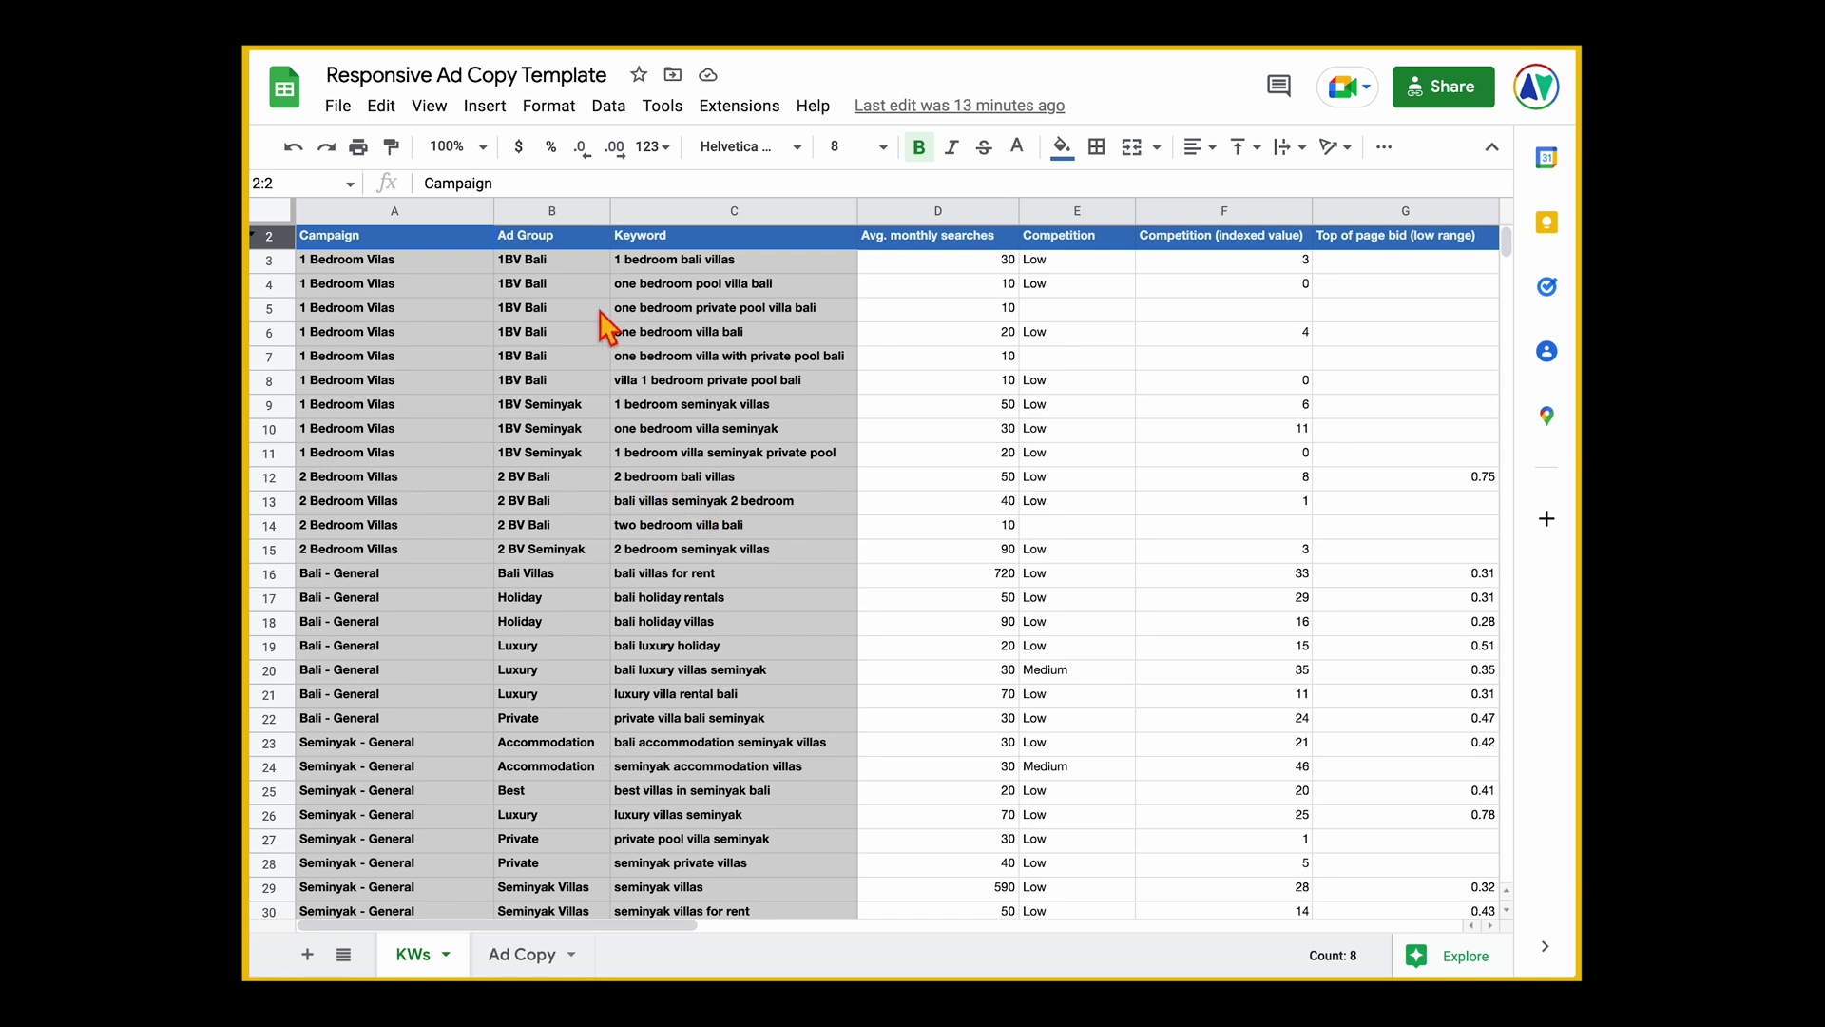
Rename Ad group 1 as "1BV Bali", taking the name from the KWs sheet of the ad copy template
left_click(597, 267)
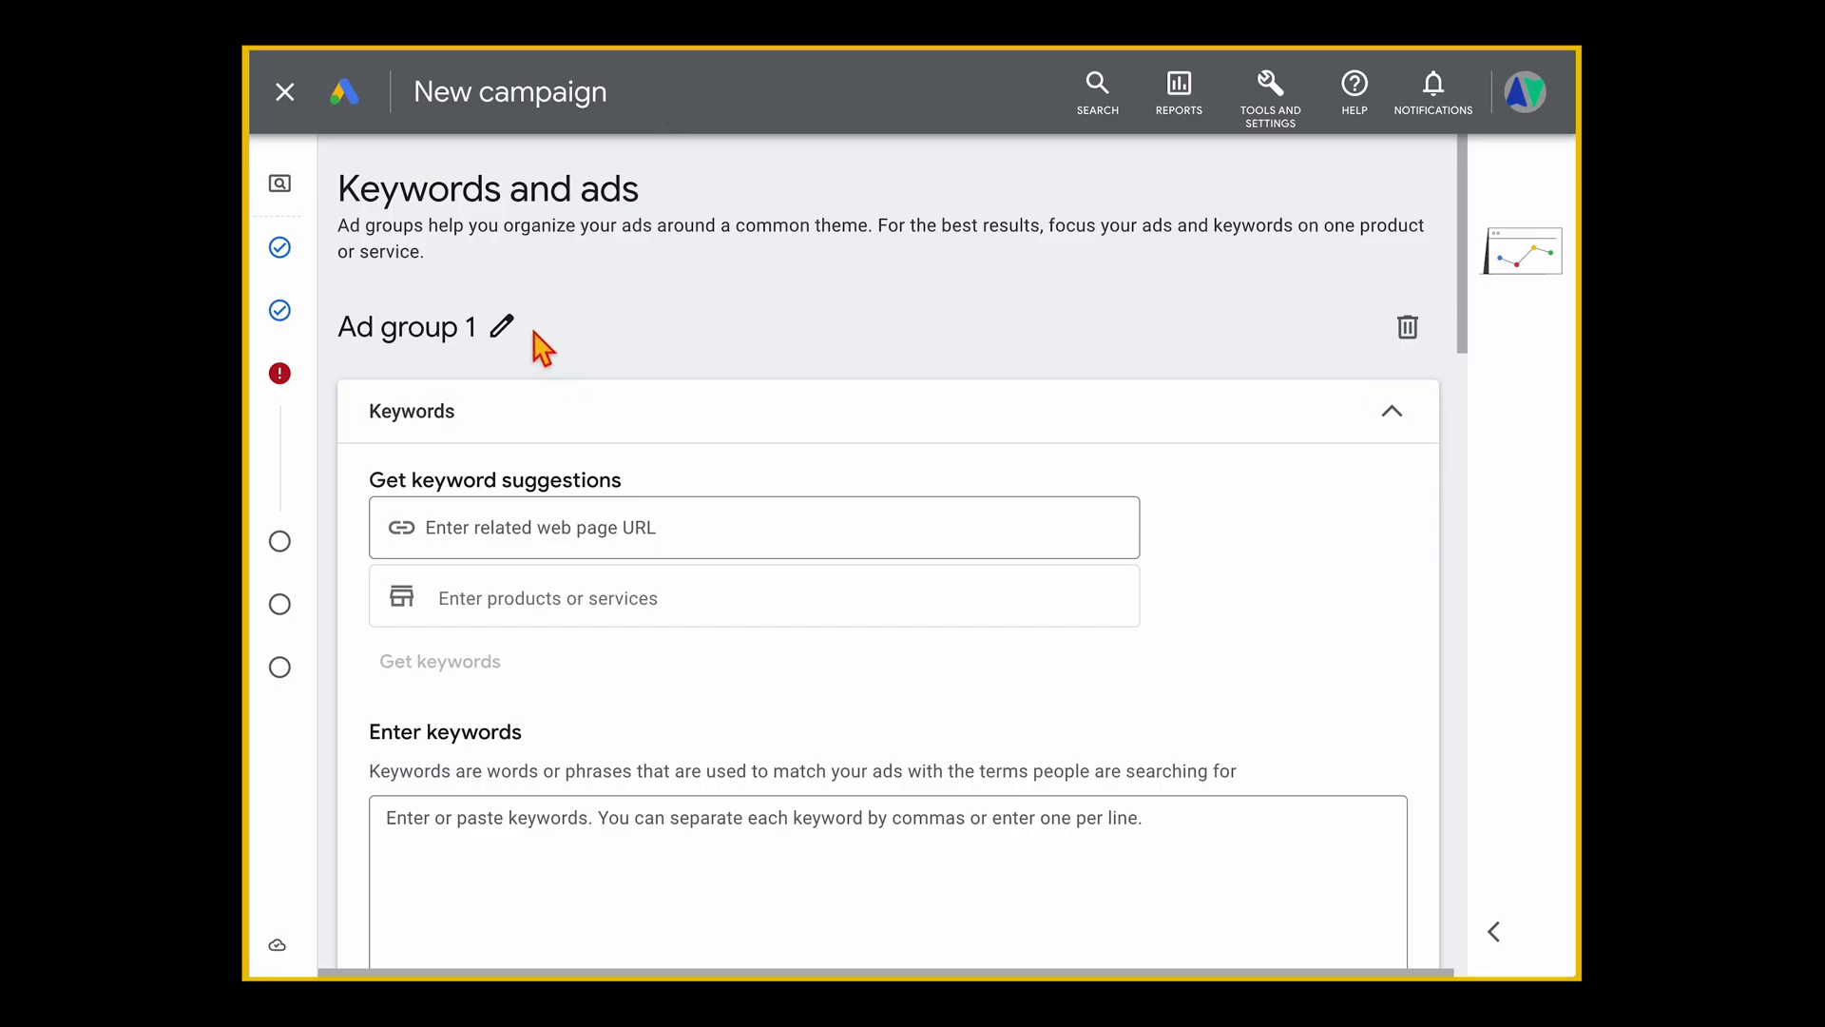
left_click(504, 328)
triple_click(507, 328)
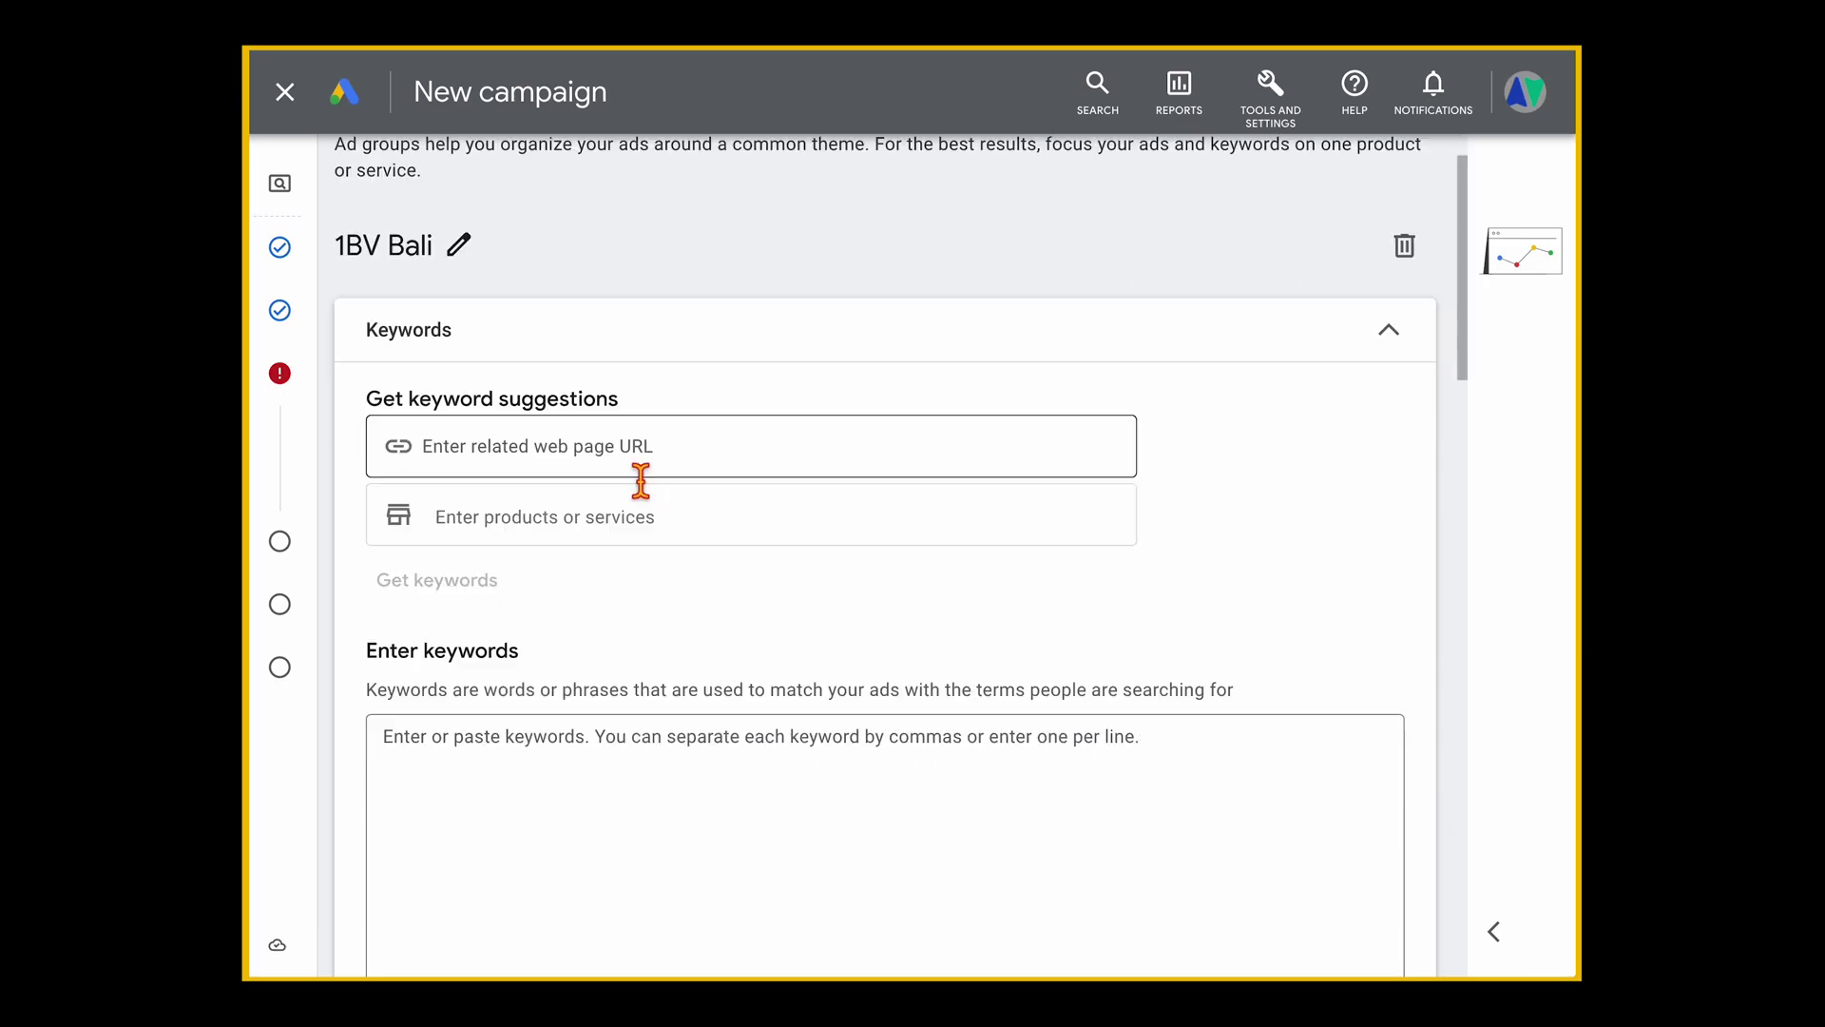
Enter the six 1BV Bali keywords from the KWs sheet, from "1 bedroom bali villas" through "villa 1 bedroom private pool bali"
scroll(641, 480, "down", 5)
left_click(569, 397)
type("1 bedroom bali villas one bedroom pool villa bali one bedroom private pool villa bali one bedroom villa bali one bedroom villa with private pool bali villa 1 bedroom private pool bali")
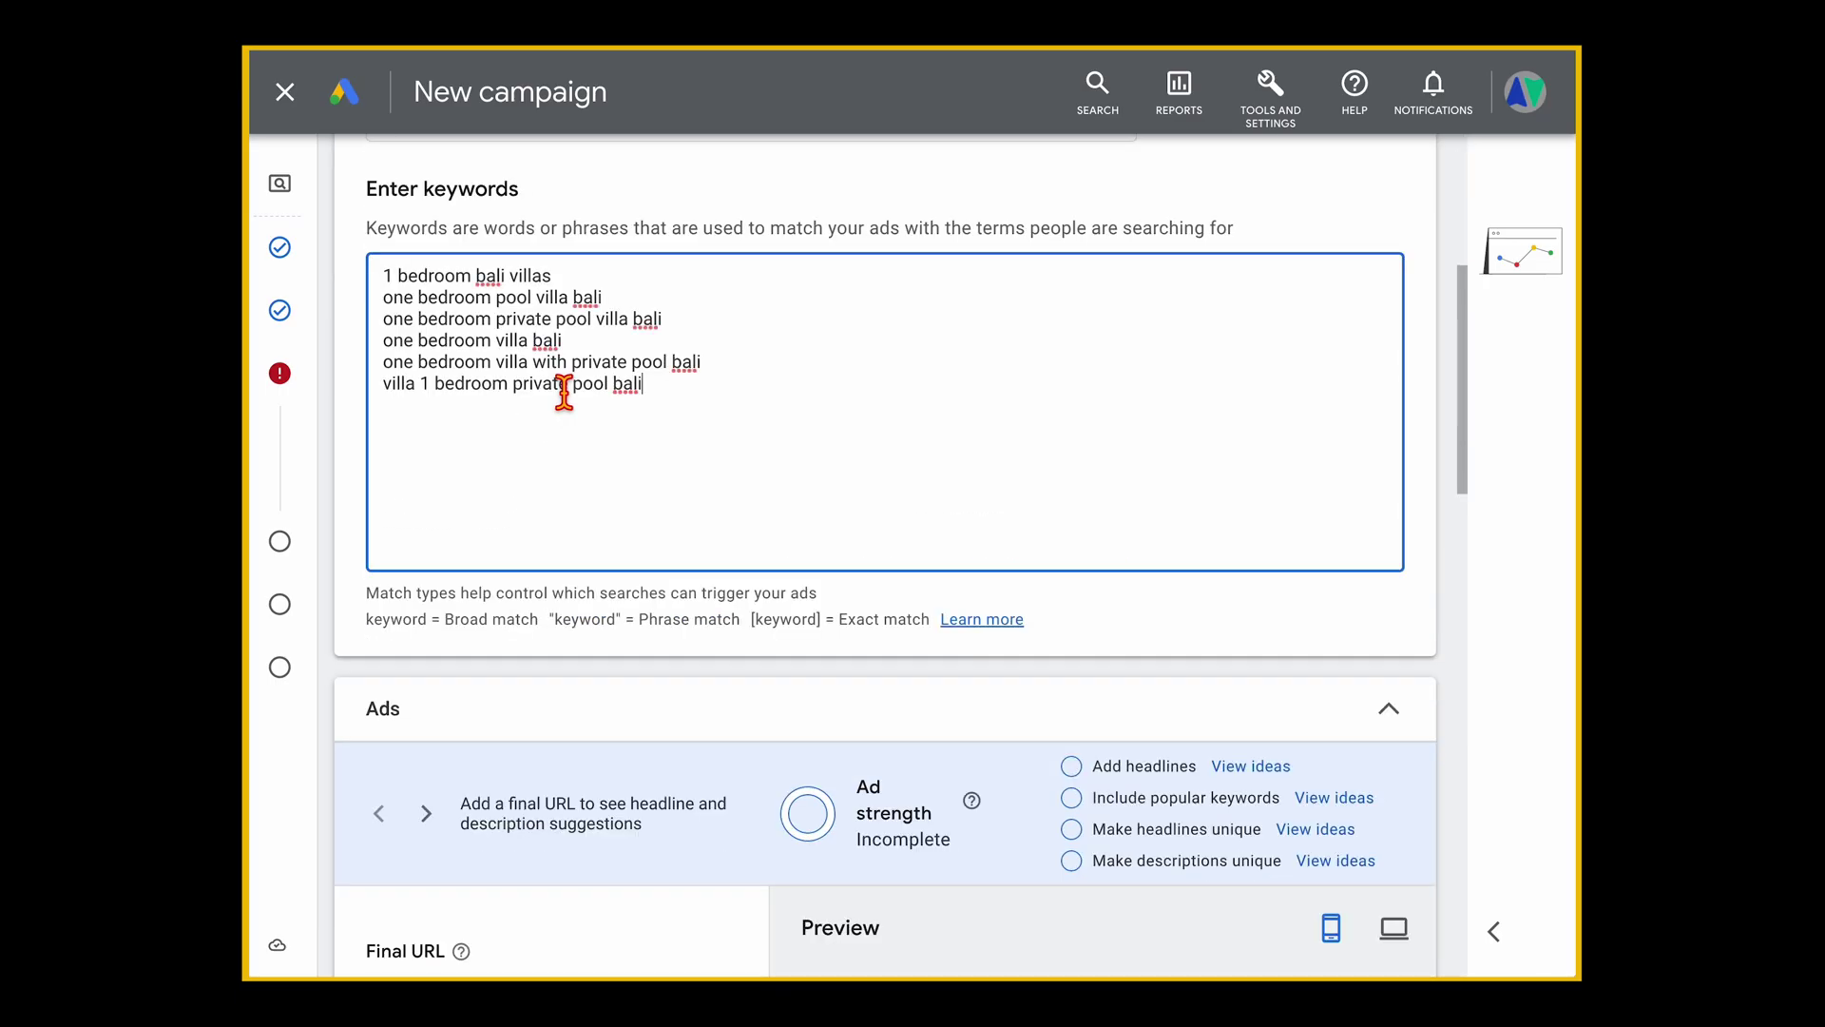
Consult the 1BV Bali row of the Ad Copy sheet and set the ad's display path to 1-Bedroom / Bali-Villa
scroll(575, 437, "down", 5)
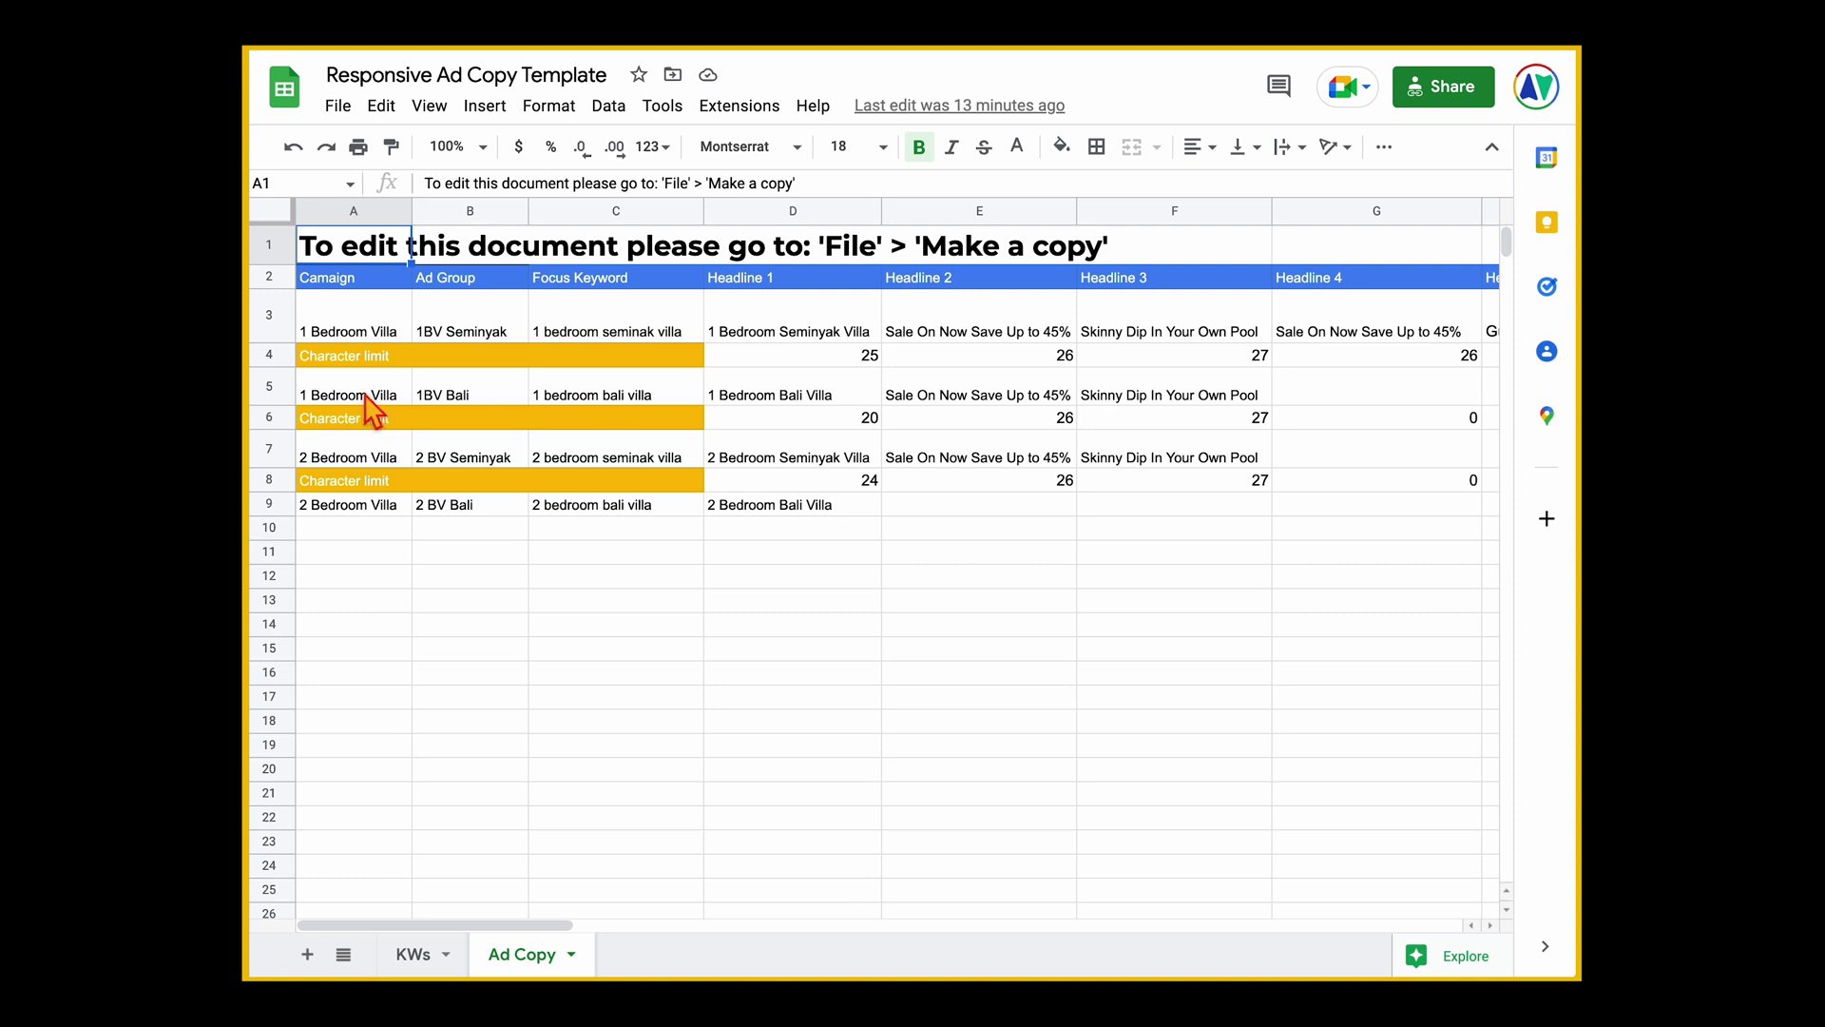
left_click(609, 400)
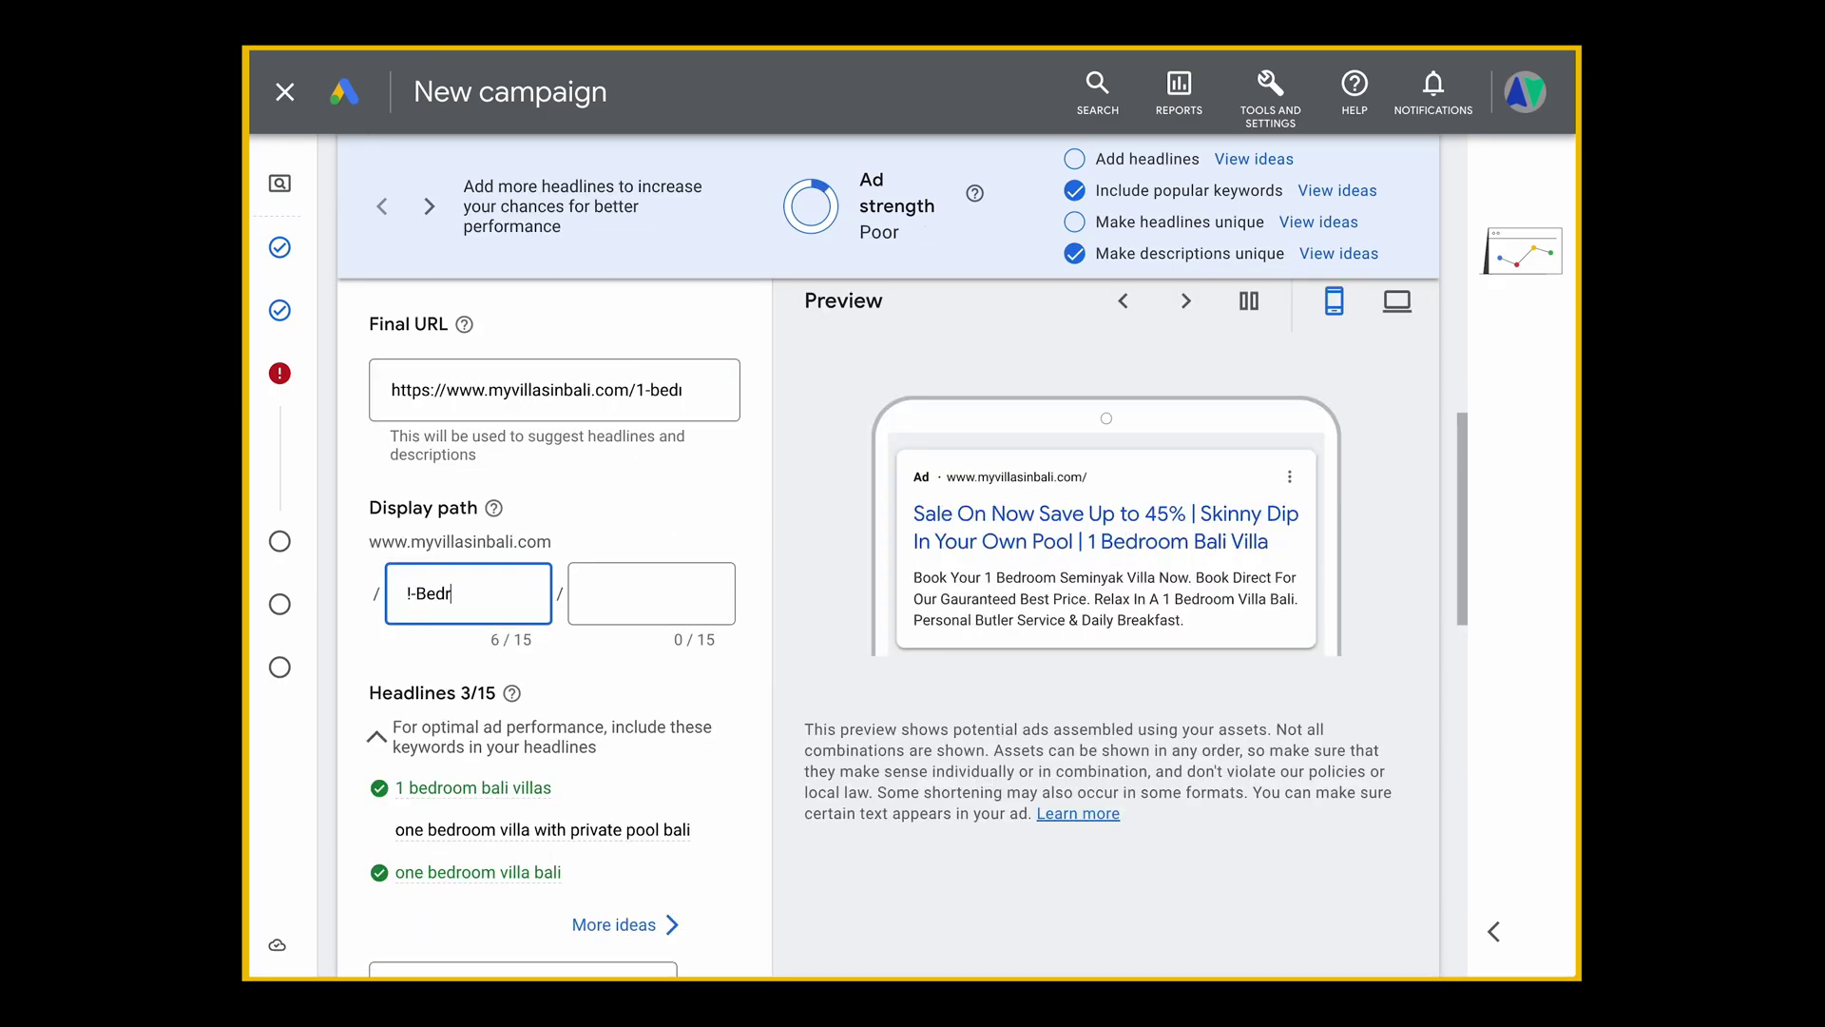
type("oom")
key("Tab")
type("Bali-Villa")
scroll(643, 571, "down", 1)
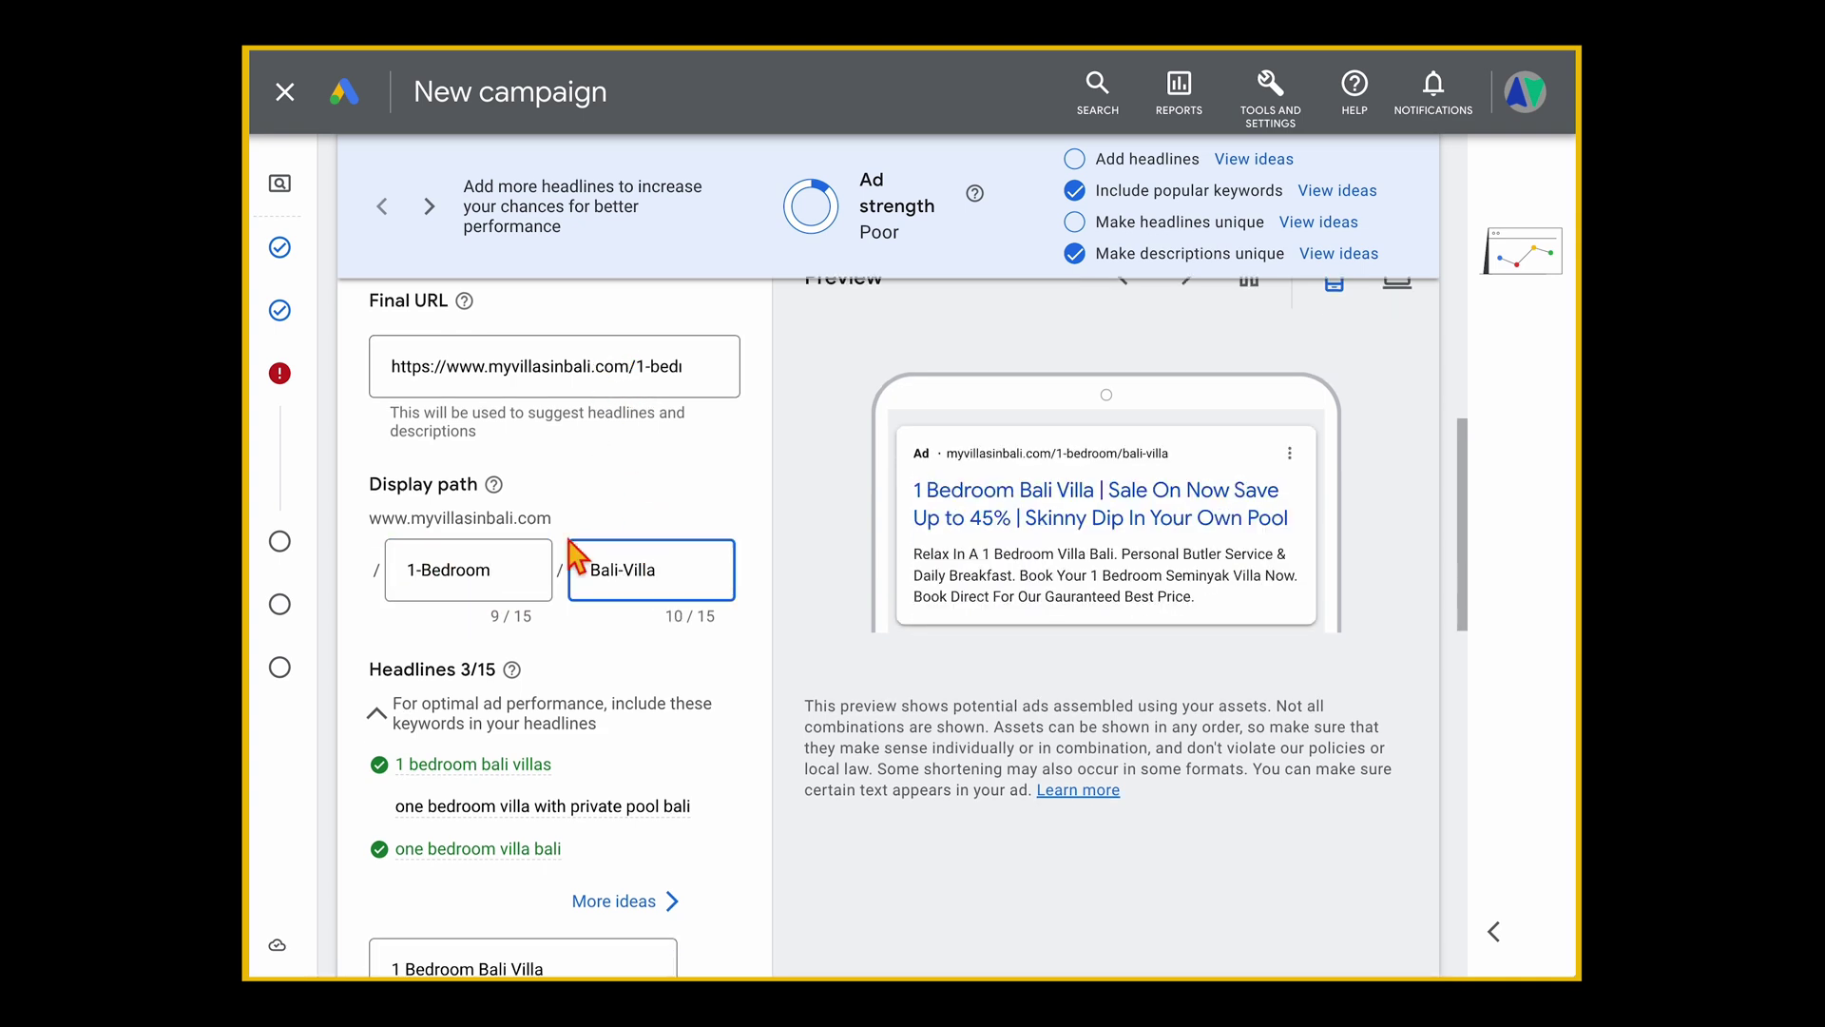
scroll(539, 653, "down", 5)
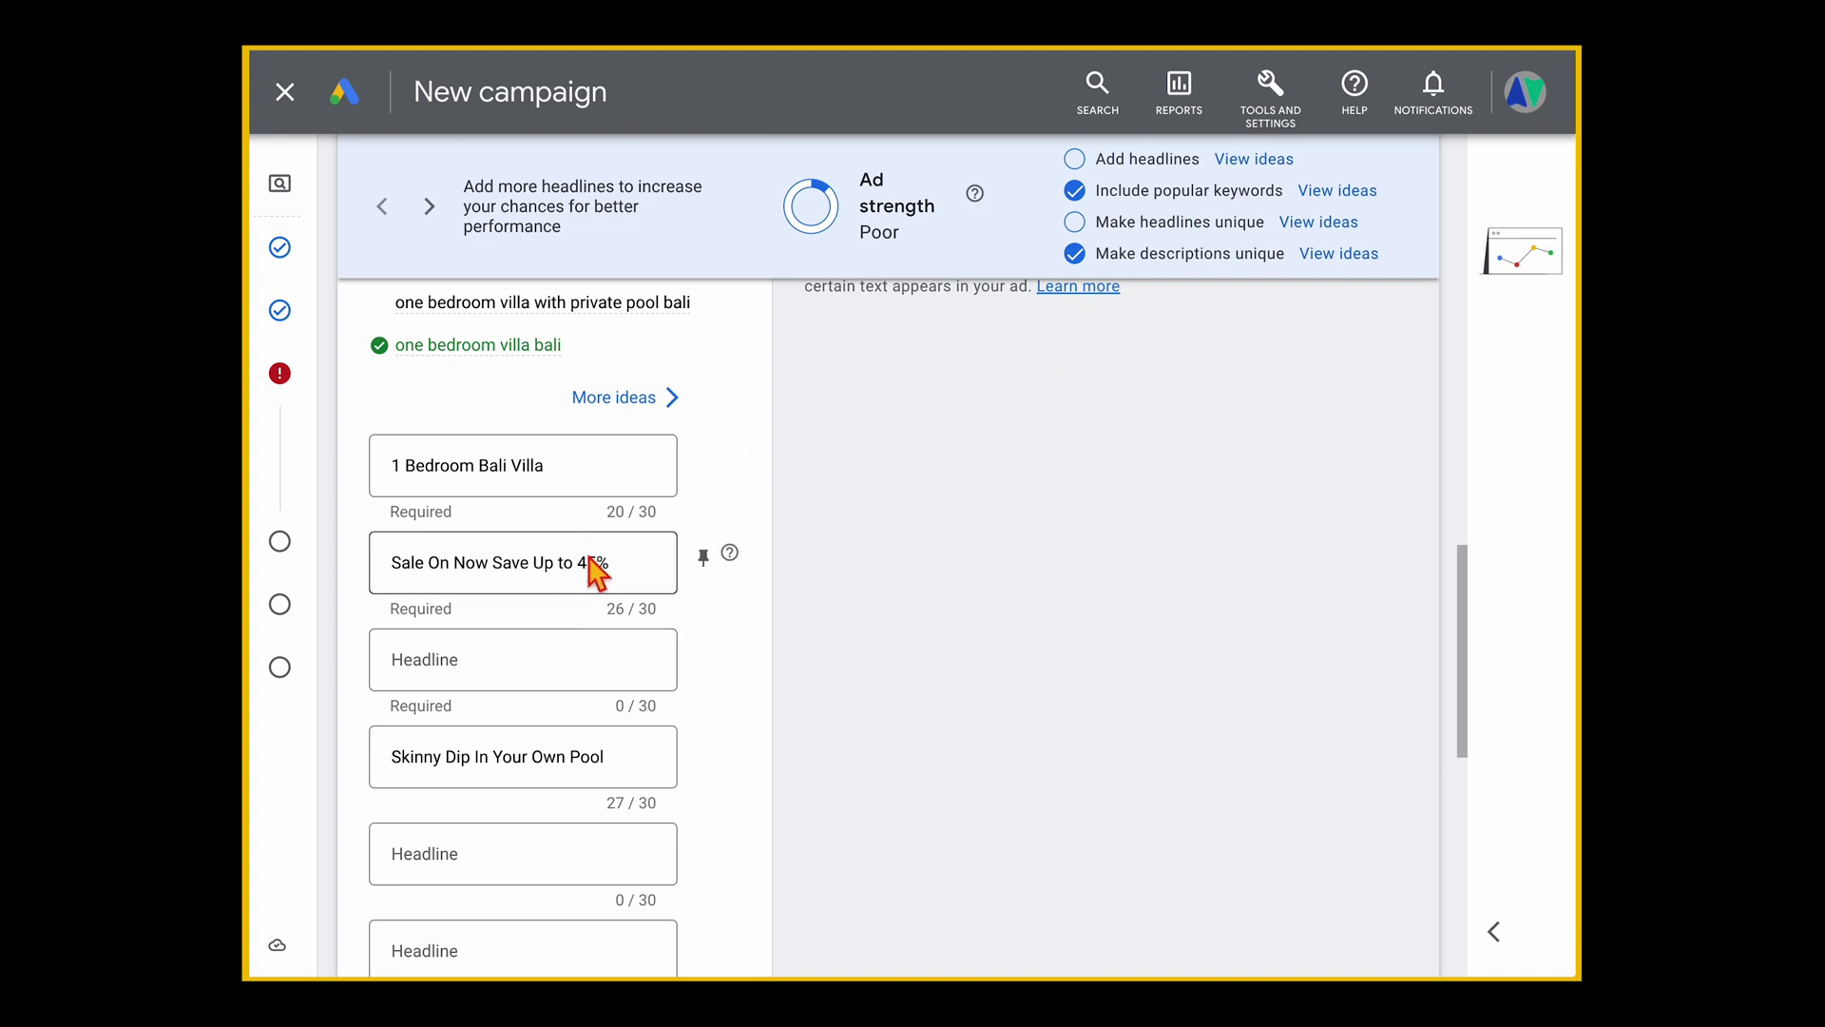
Check the ad's display path, headlines and two descriptions, then accept the ad and proceed to the campaign extensions
scroll(595, 570, "down", 4)
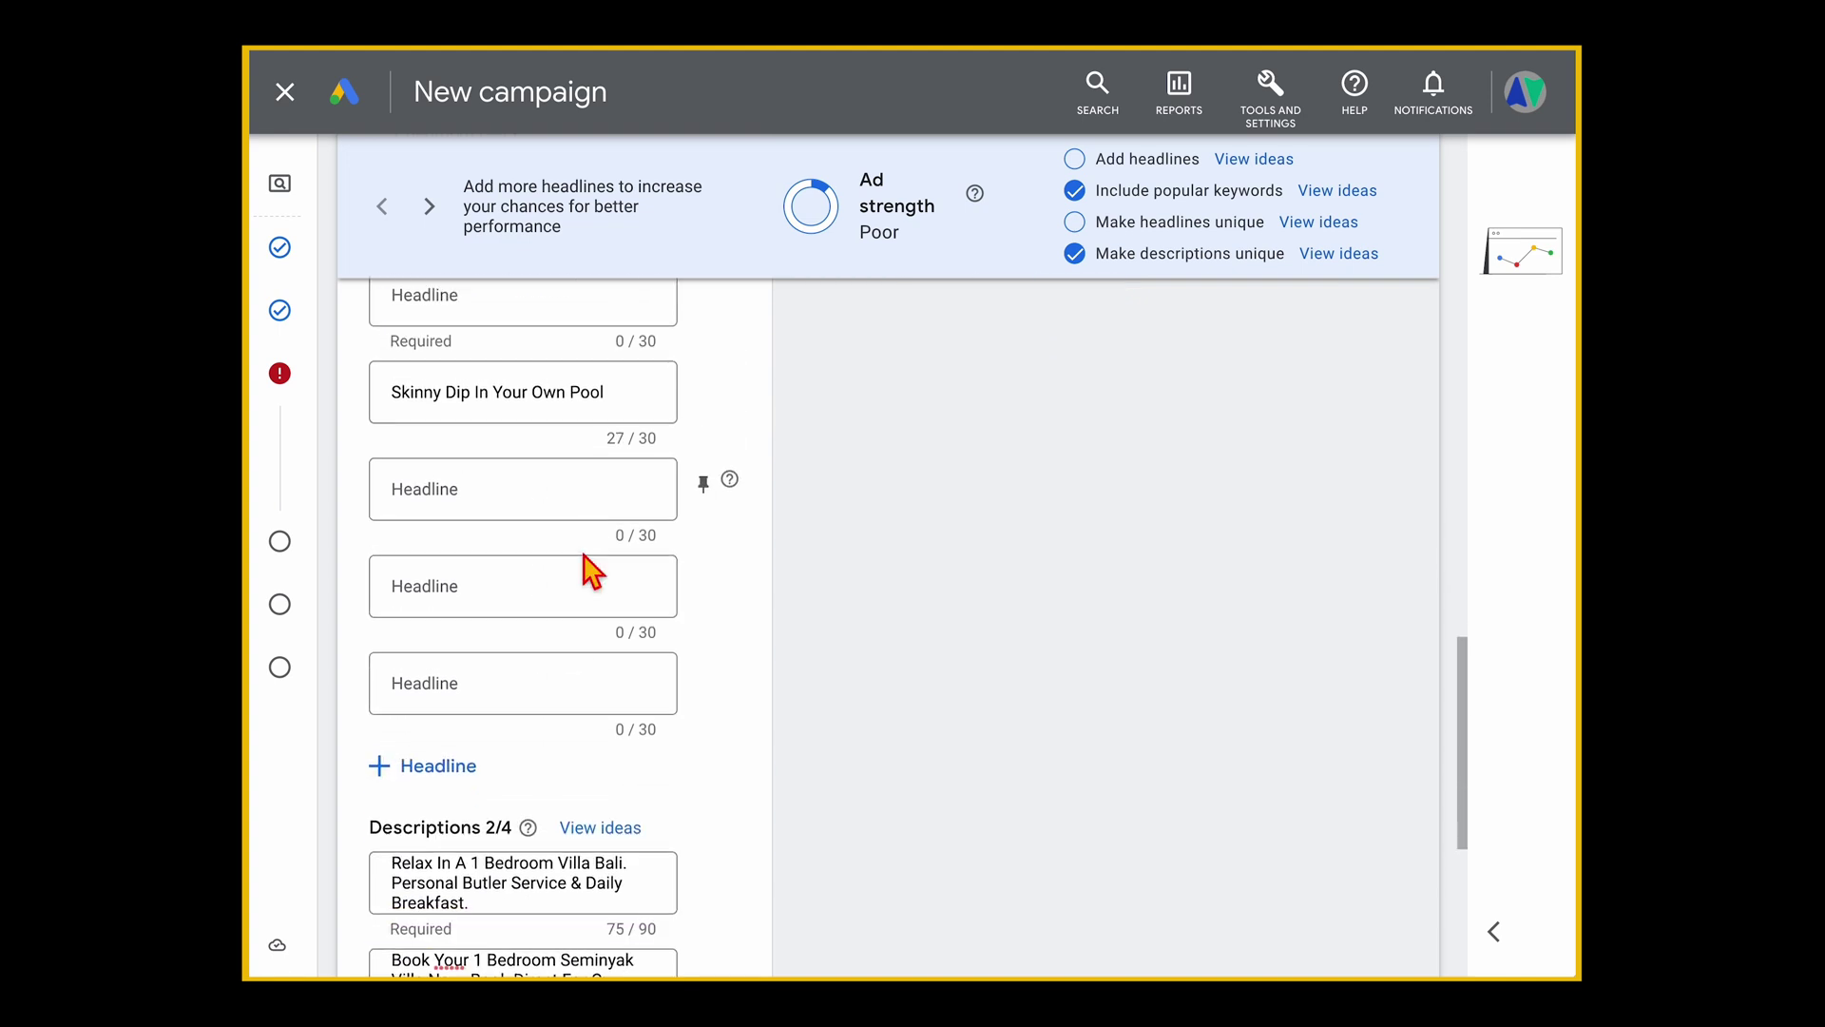
scroll(594, 570, "down", 2)
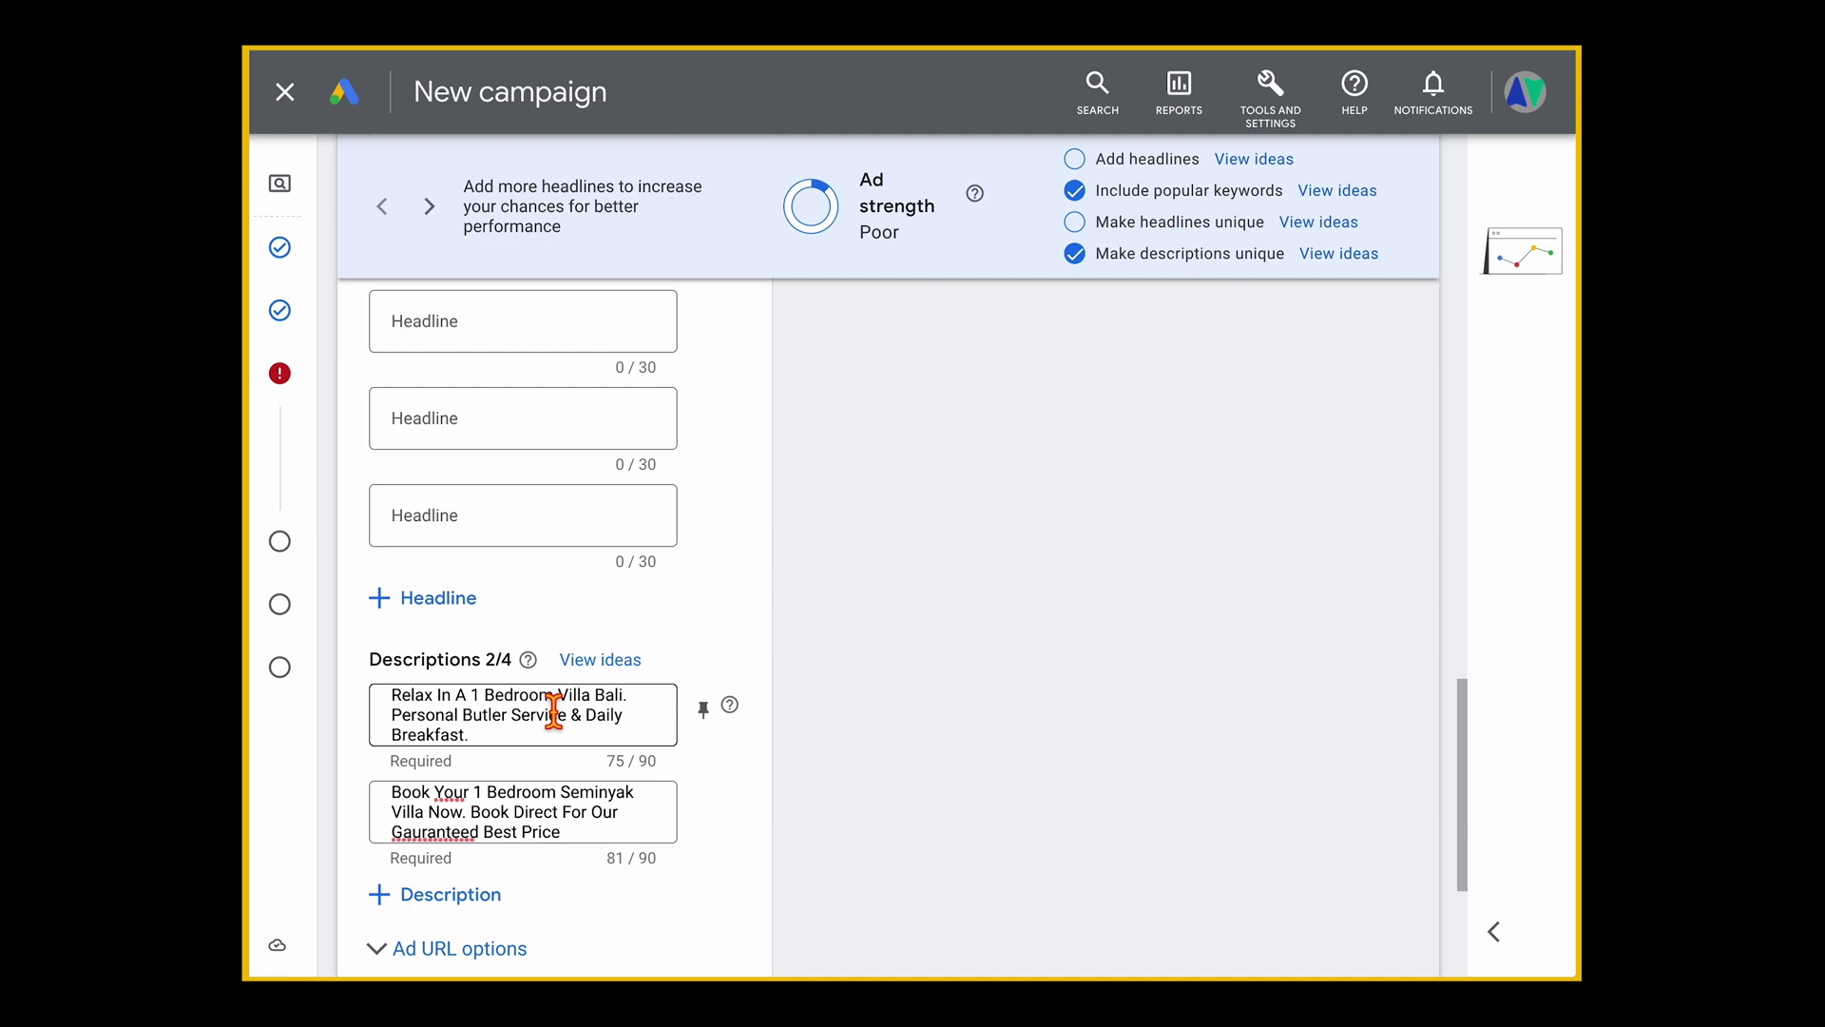
scroll(646, 589, "up", 10)
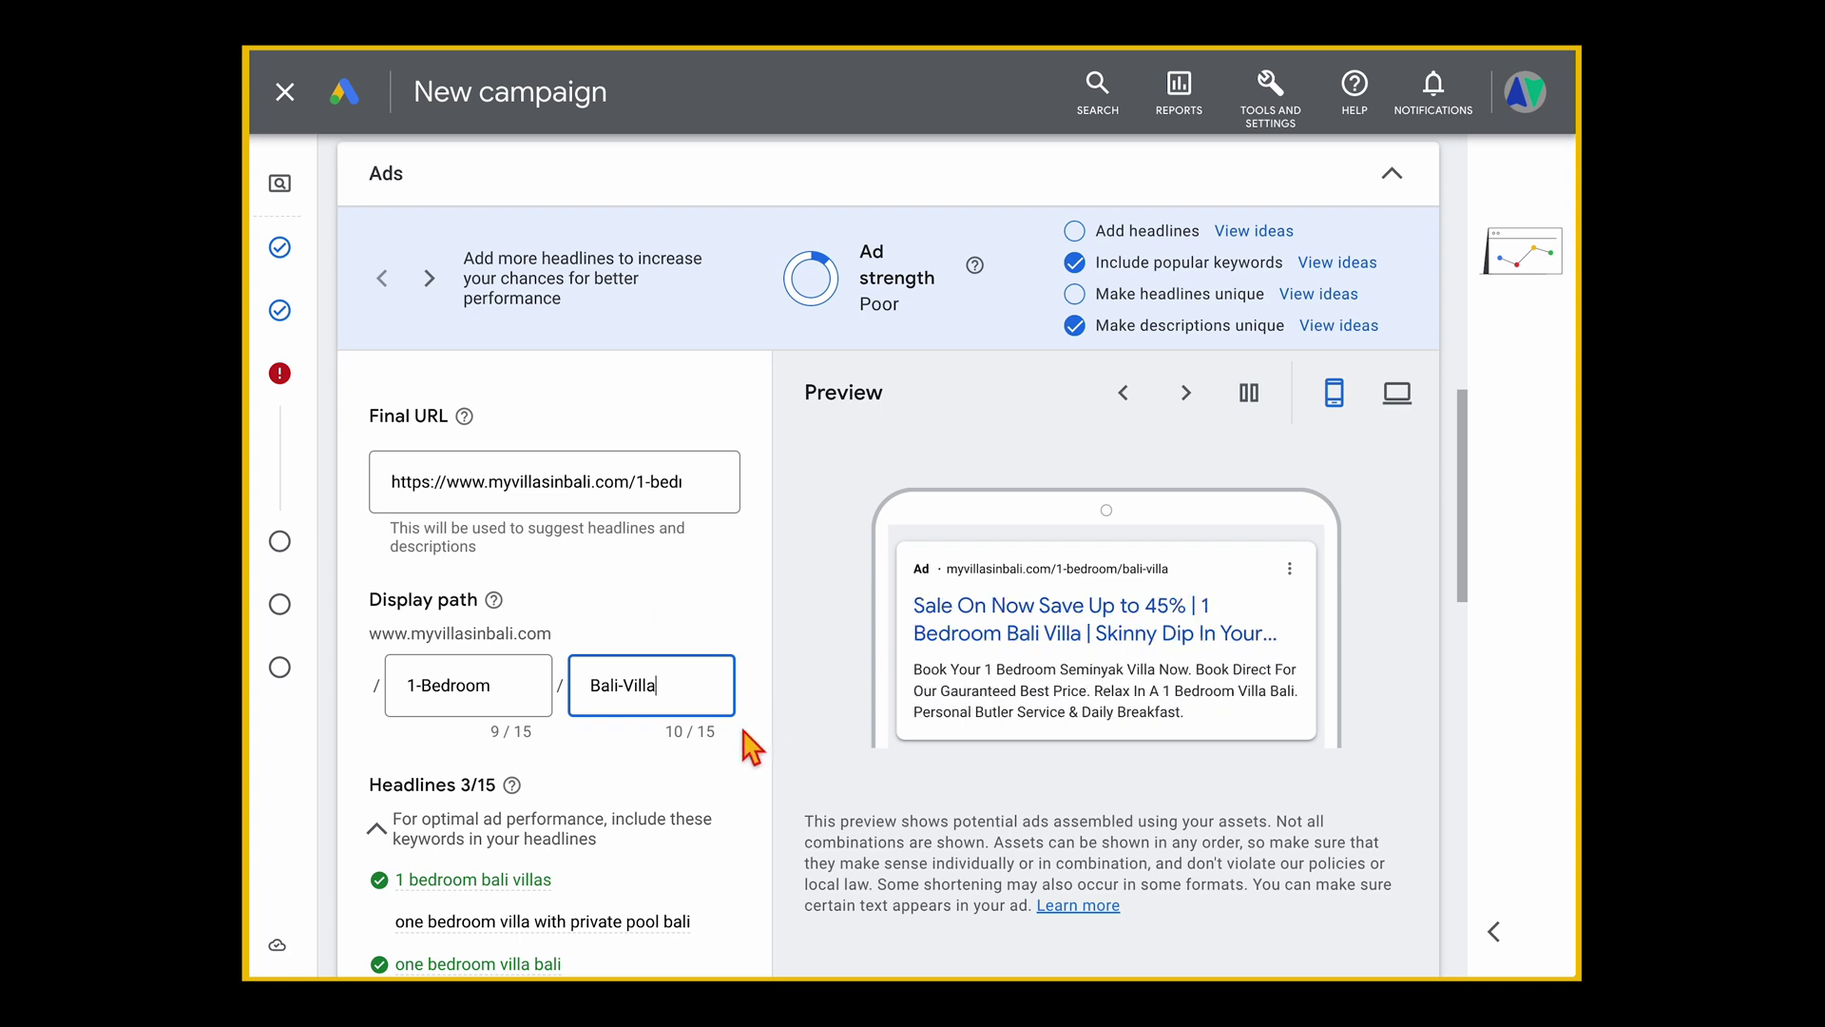
scroll(946, 760, "down", 3)
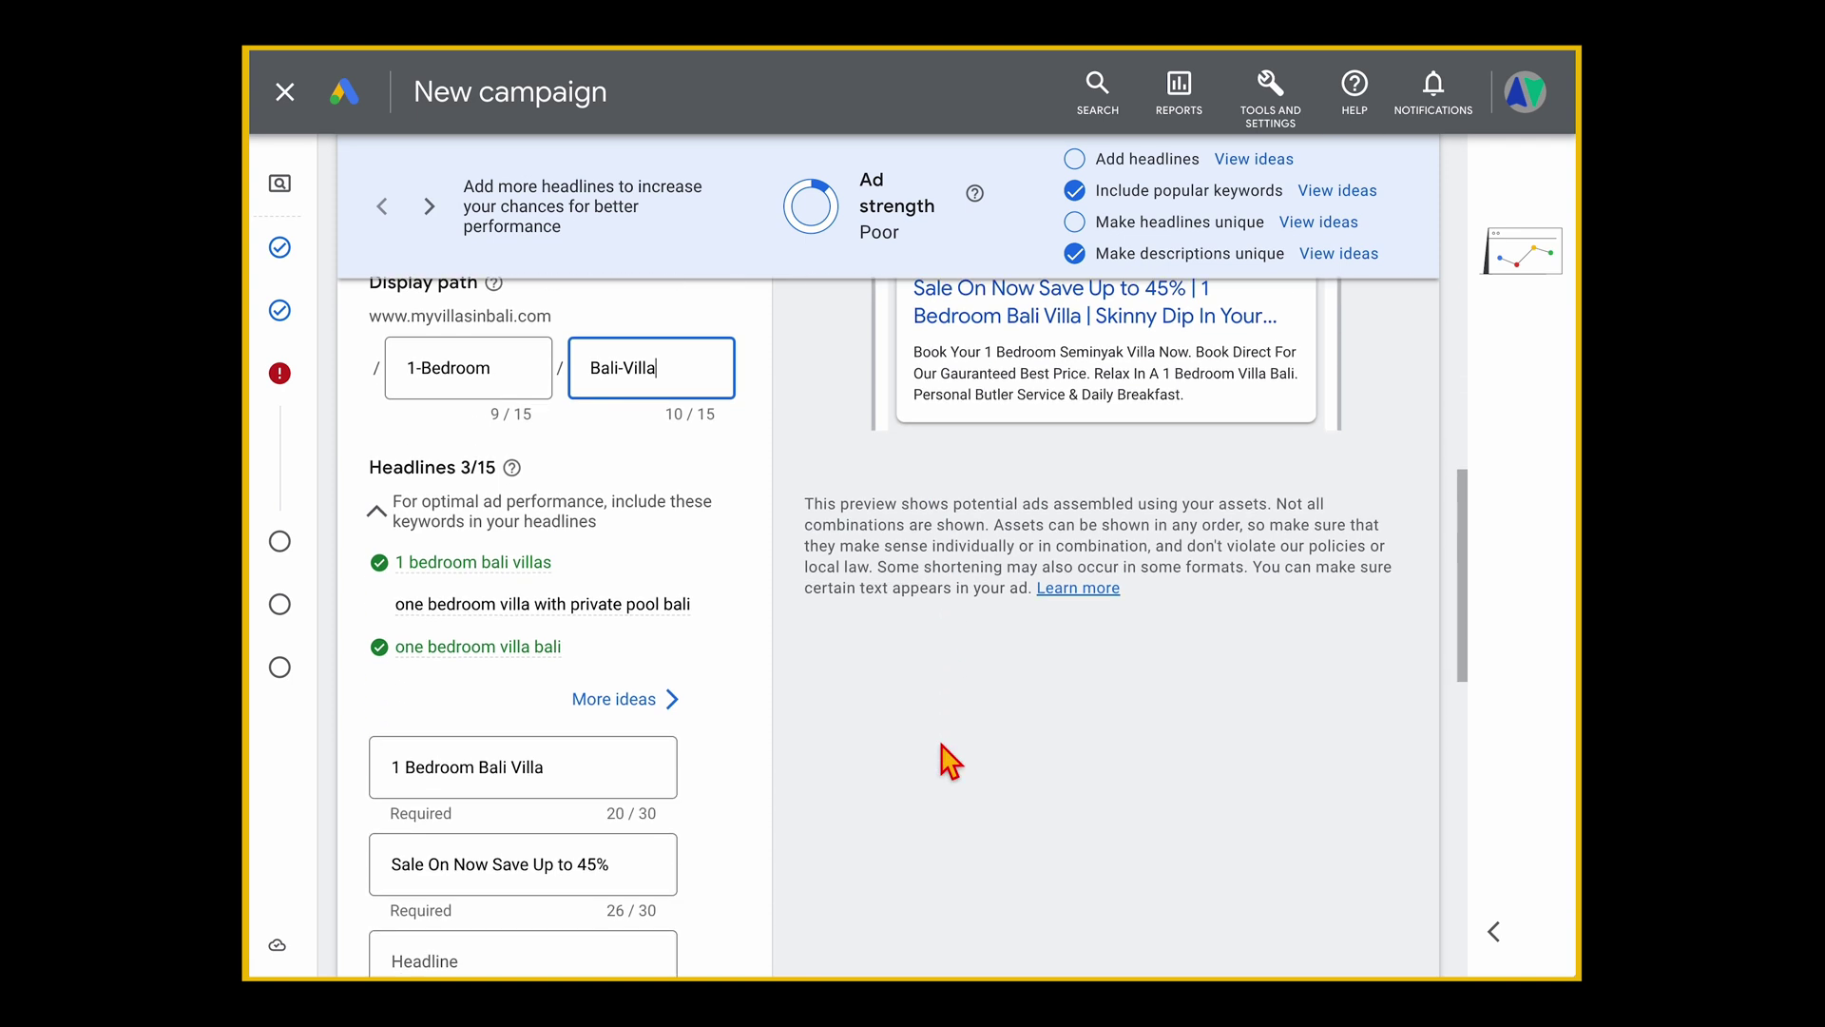
scroll(945, 760, "down", 10)
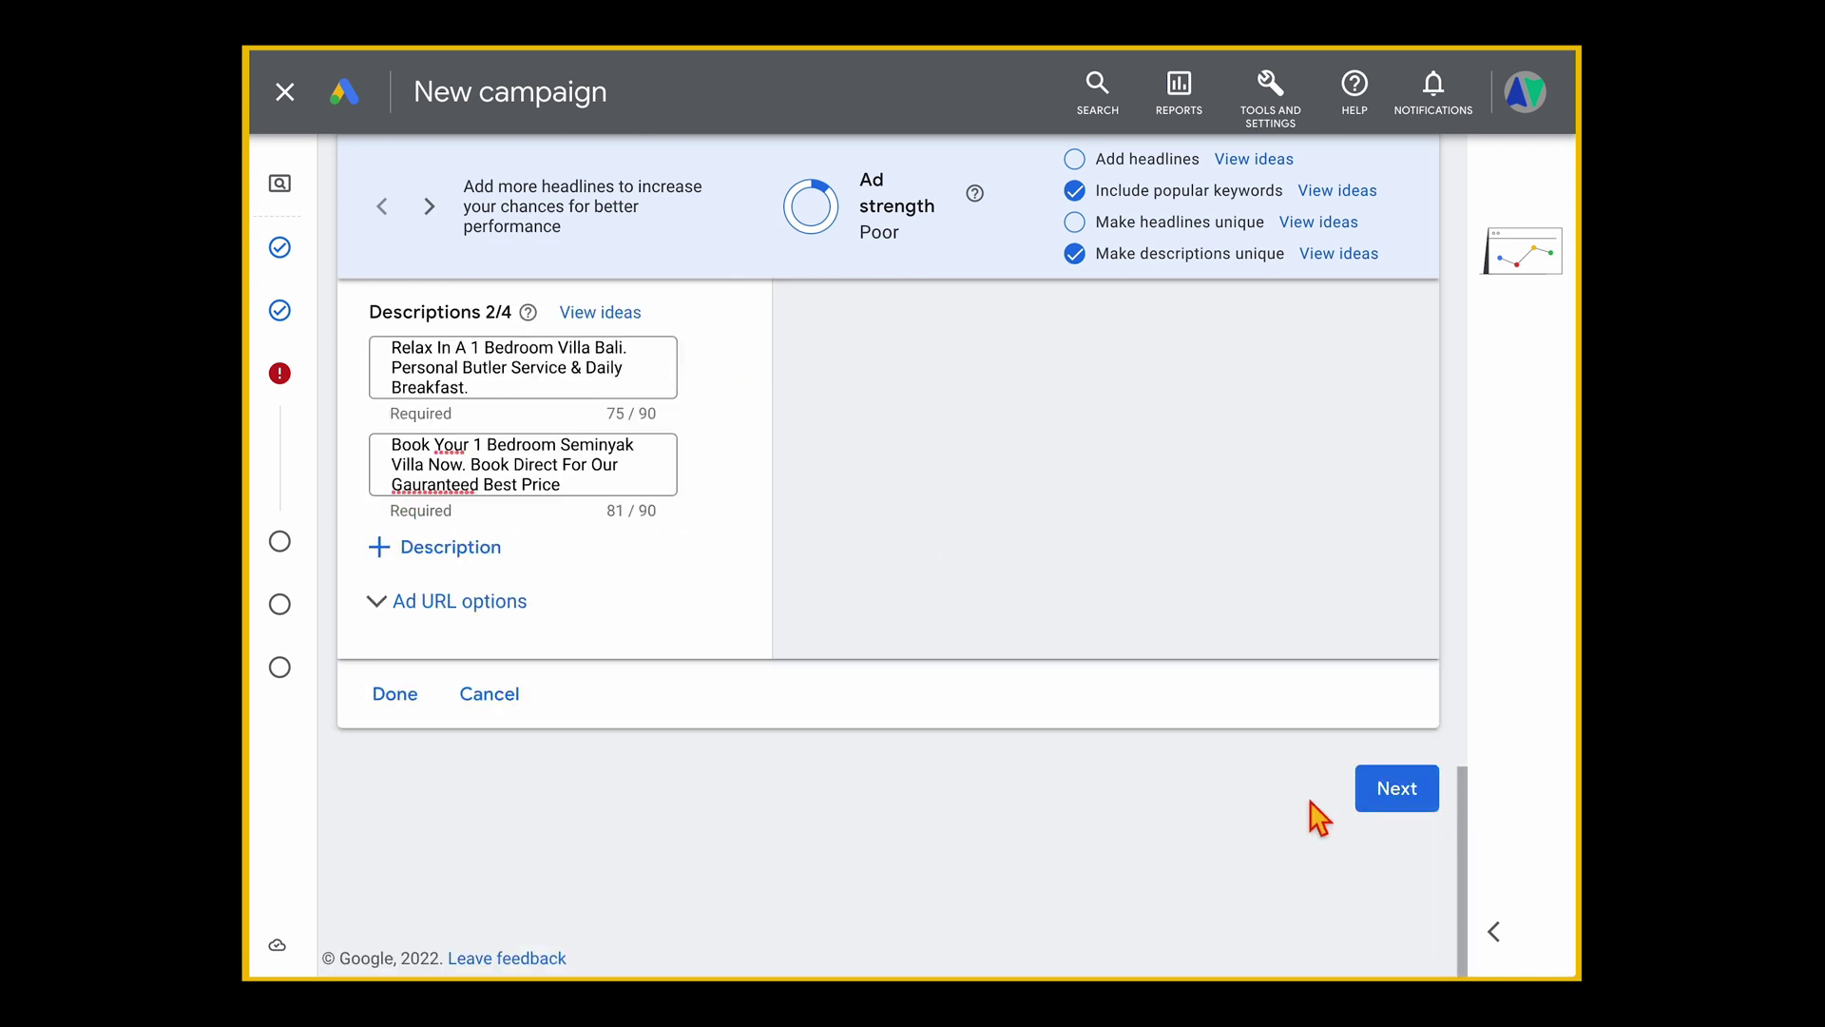
left_click(1396, 788)
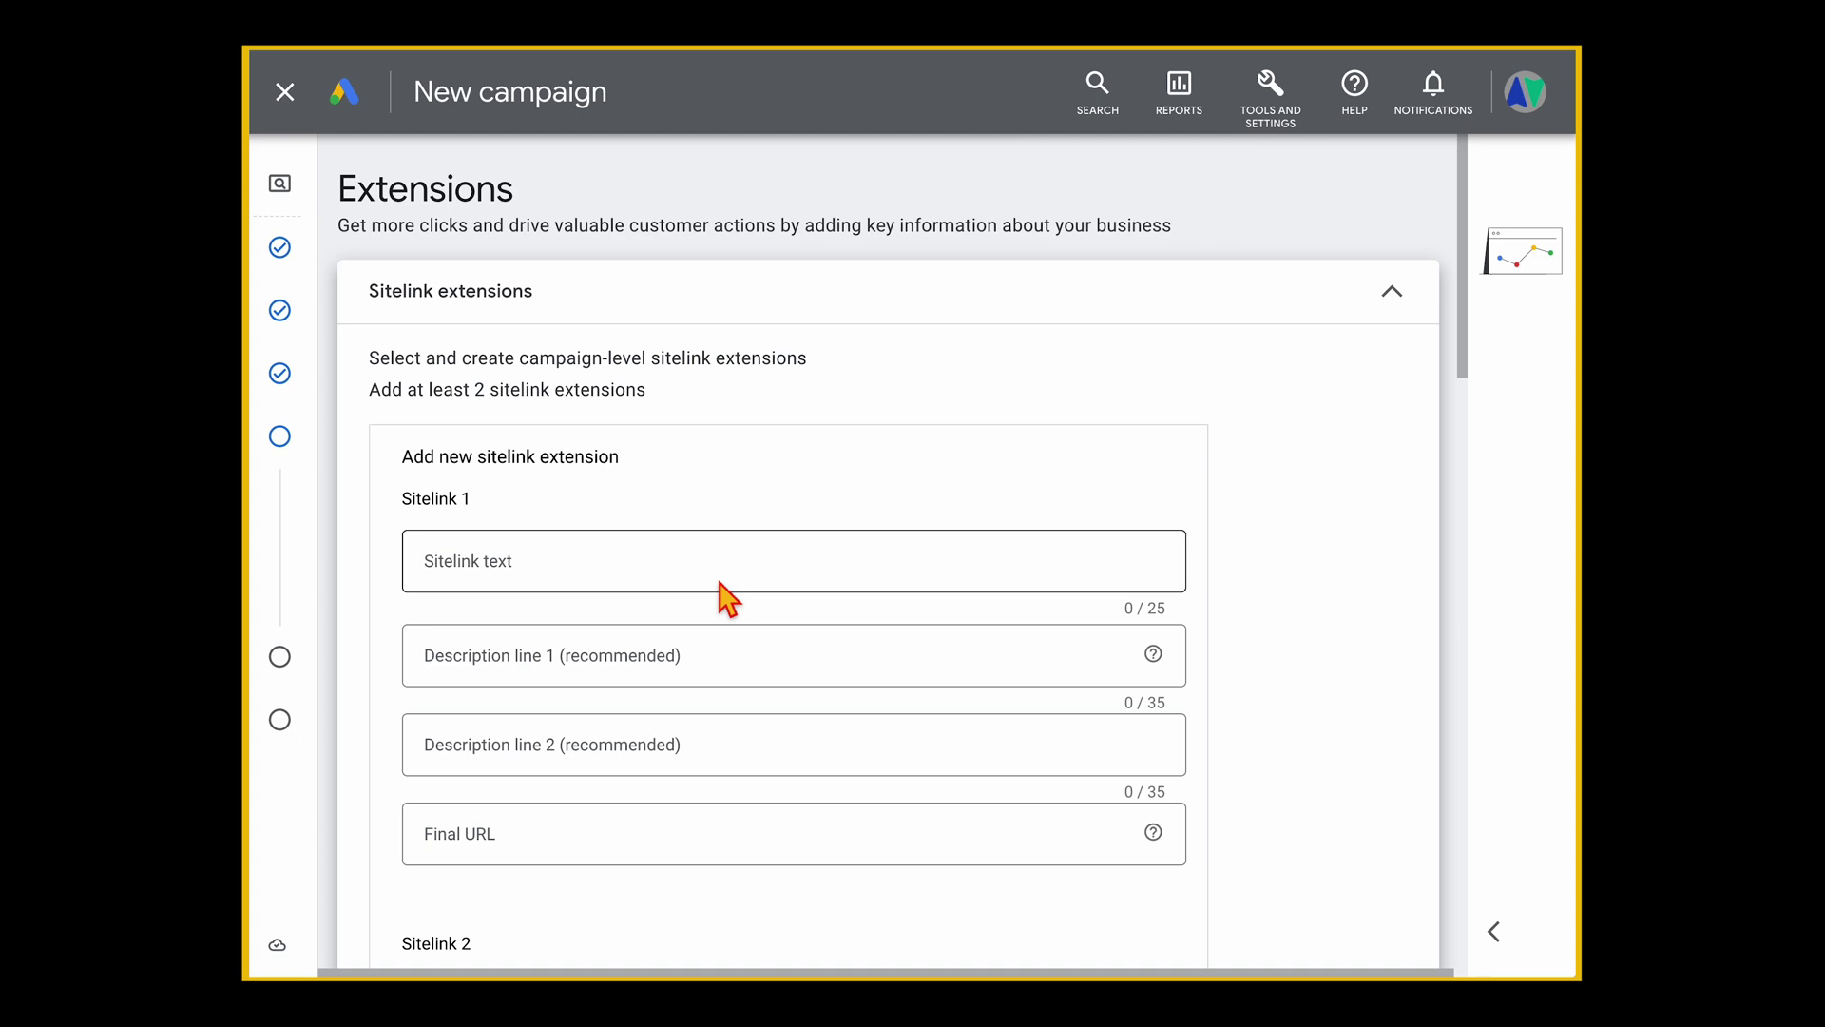
Look over the sitelink, callout and call extension sections and proceed to the budget without adding any extensions
scroll(728, 599, "down", 7)
scroll(561, 787, "up", 2)
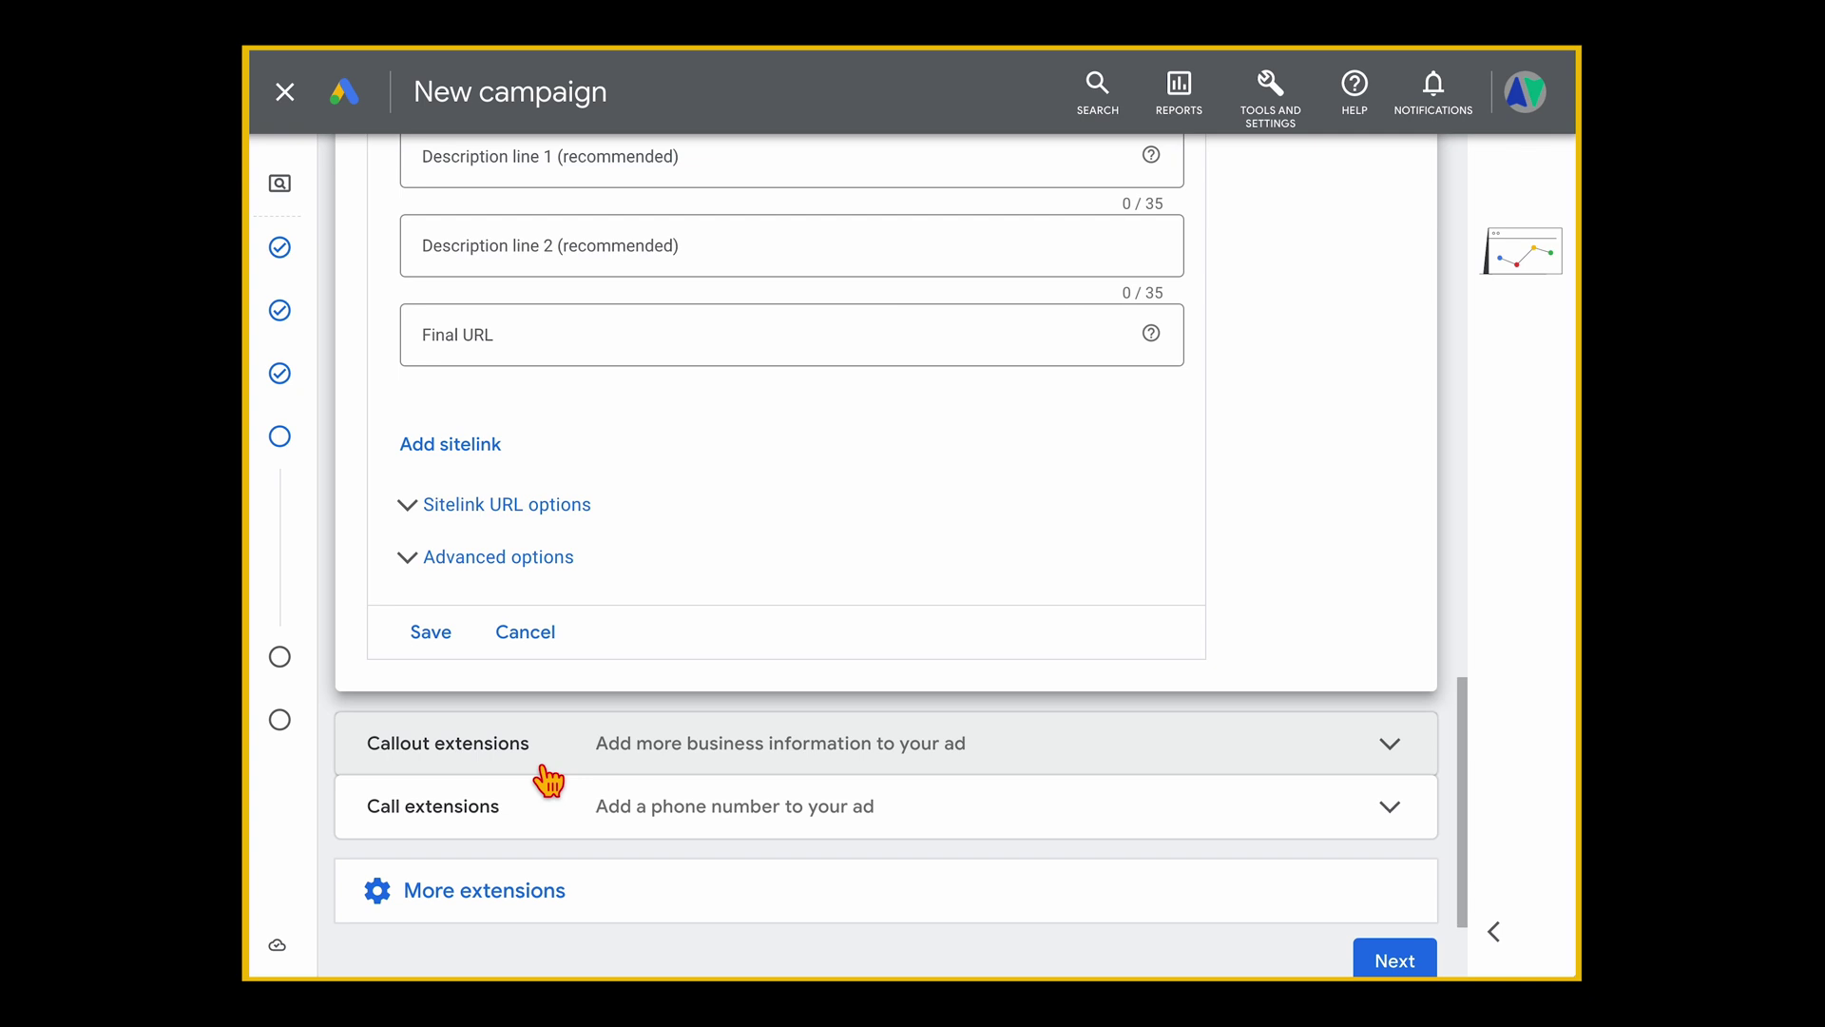
scroll(549, 779, "down", 2)
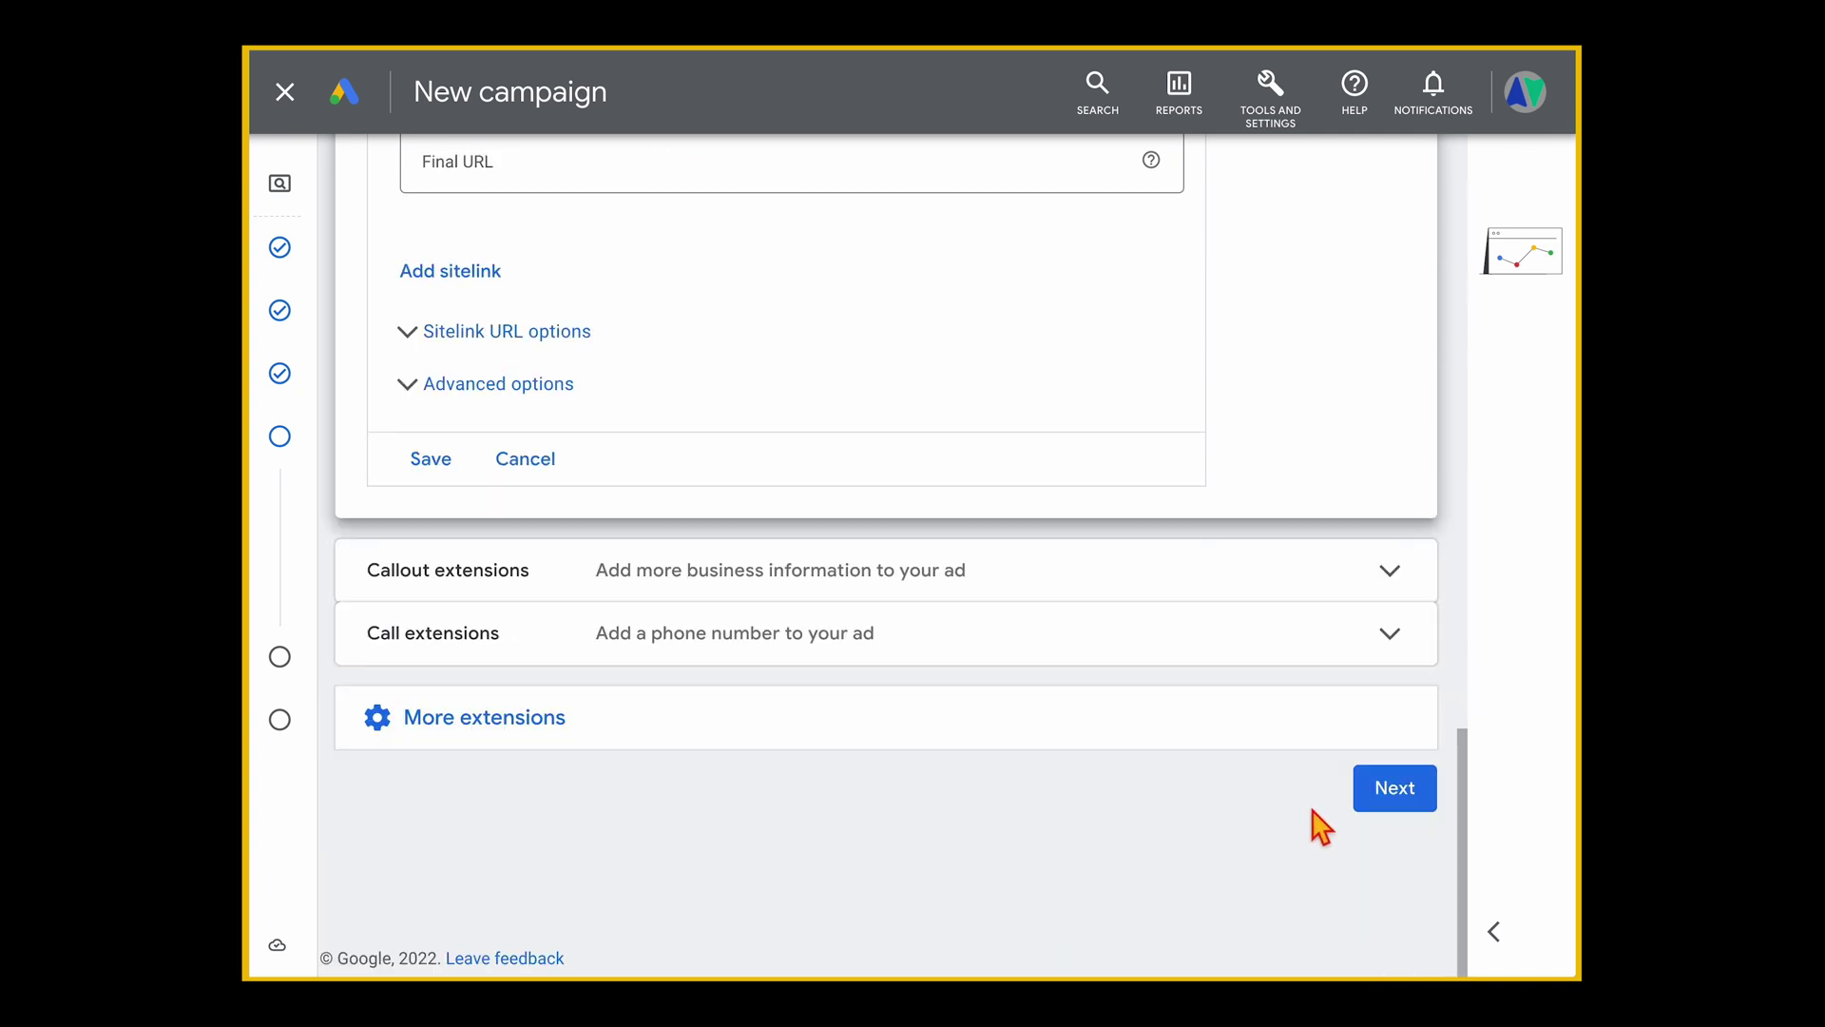
left_click(1387, 803)
Set the campaign's average daily budget to A$10 and proceed to the campaign review
left_click(488, 407)
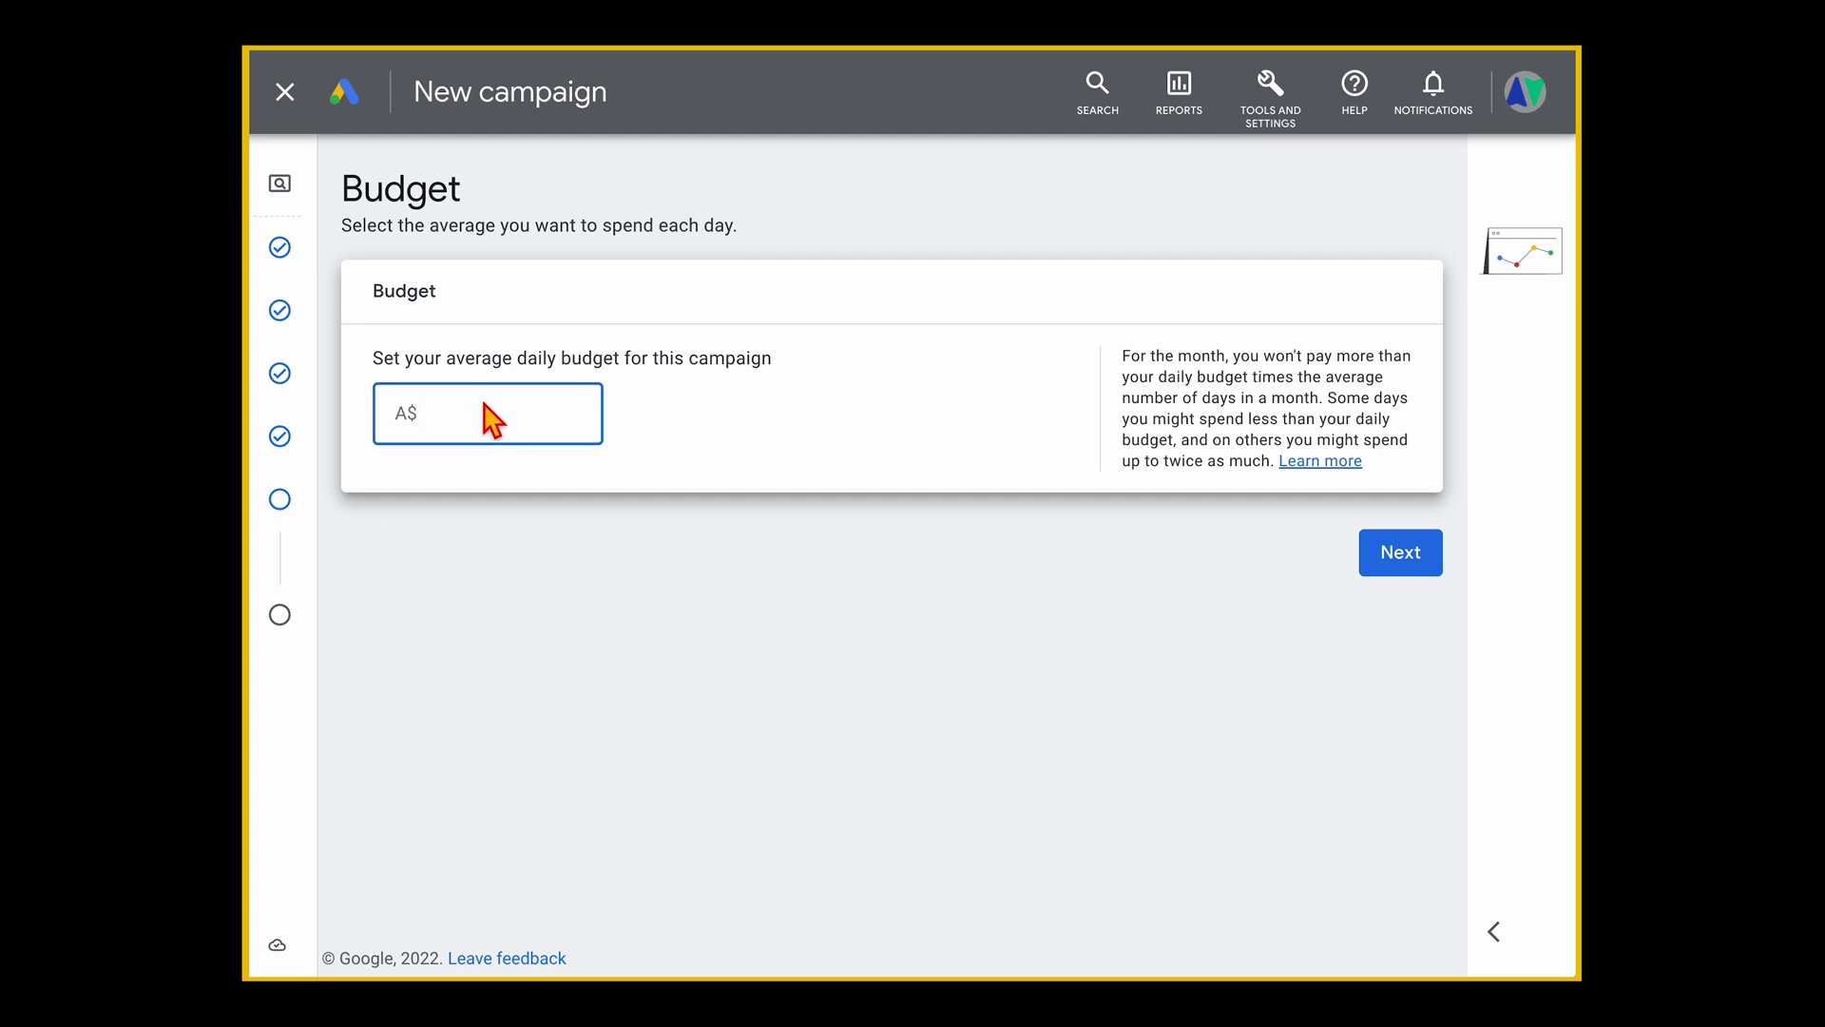
type("10")
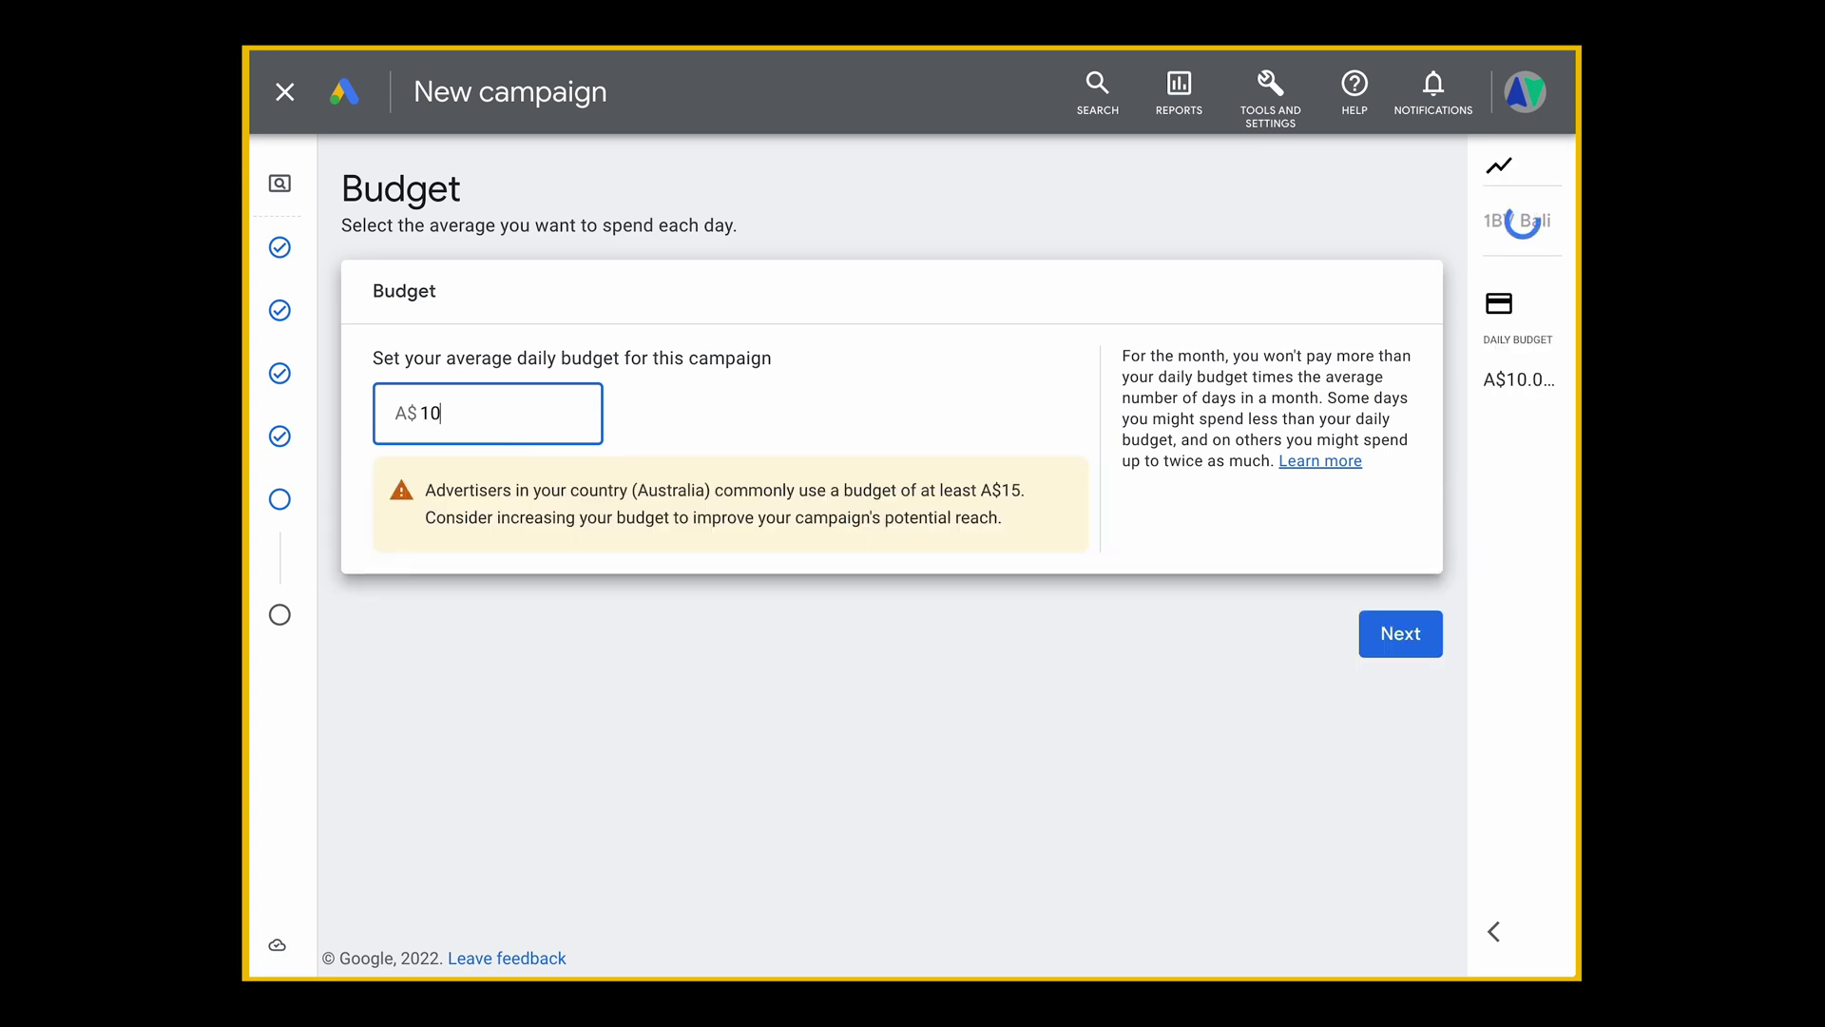
left_click(1417, 648)
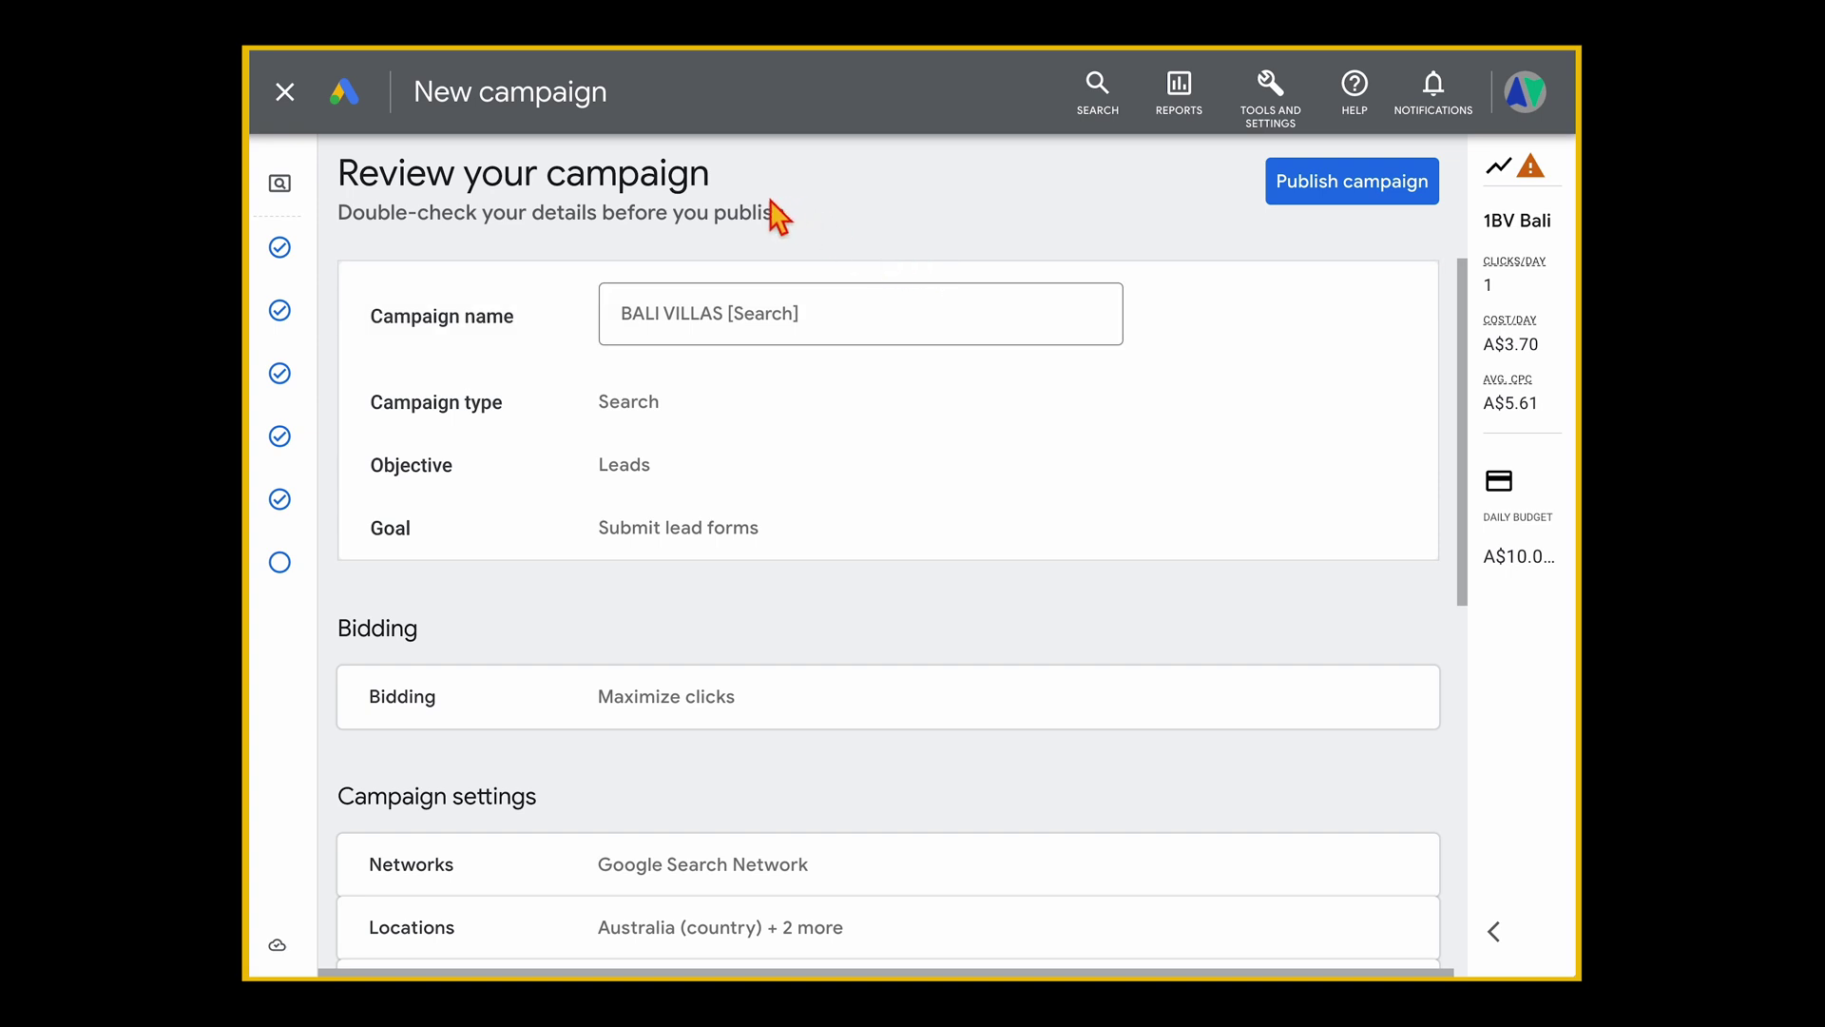
Review the campaign summary, covering objective, bidding, campaign settings, keywords, ads and budget
scroll(809, 361, "down", 2)
scroll(810, 362, "down", 5)
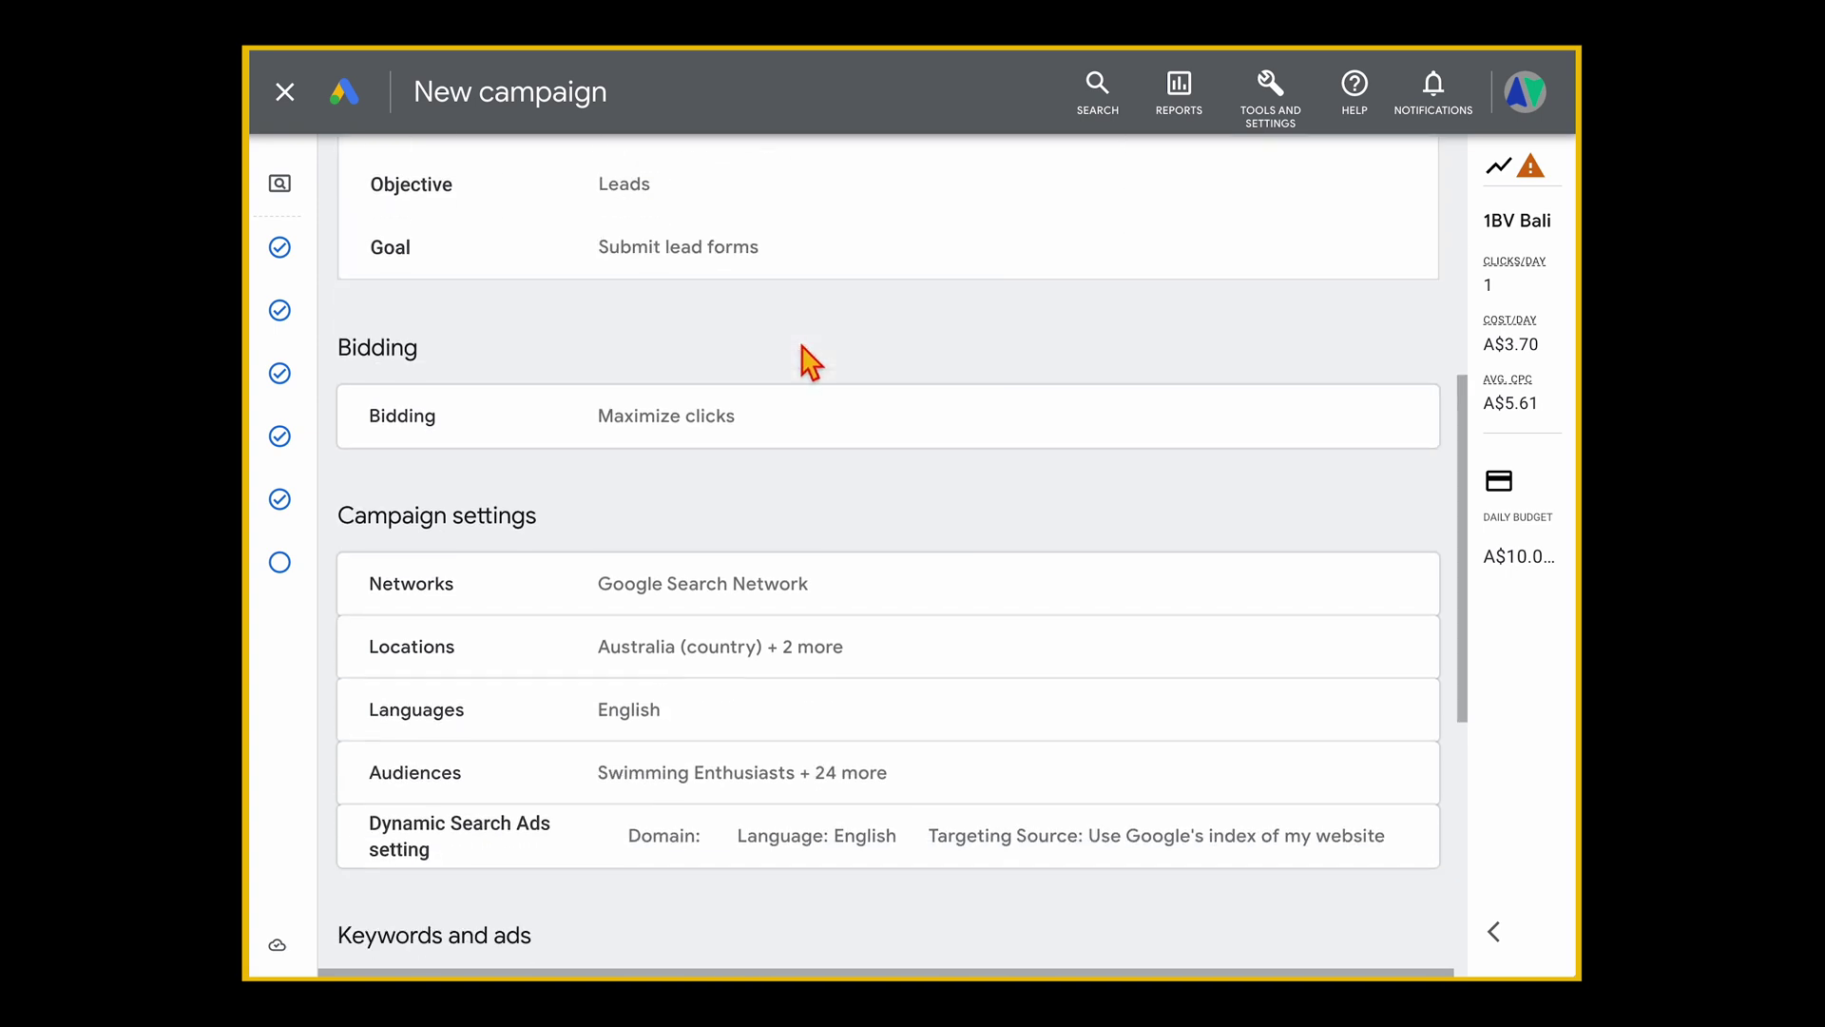
scroll(803, 357, "down", 1)
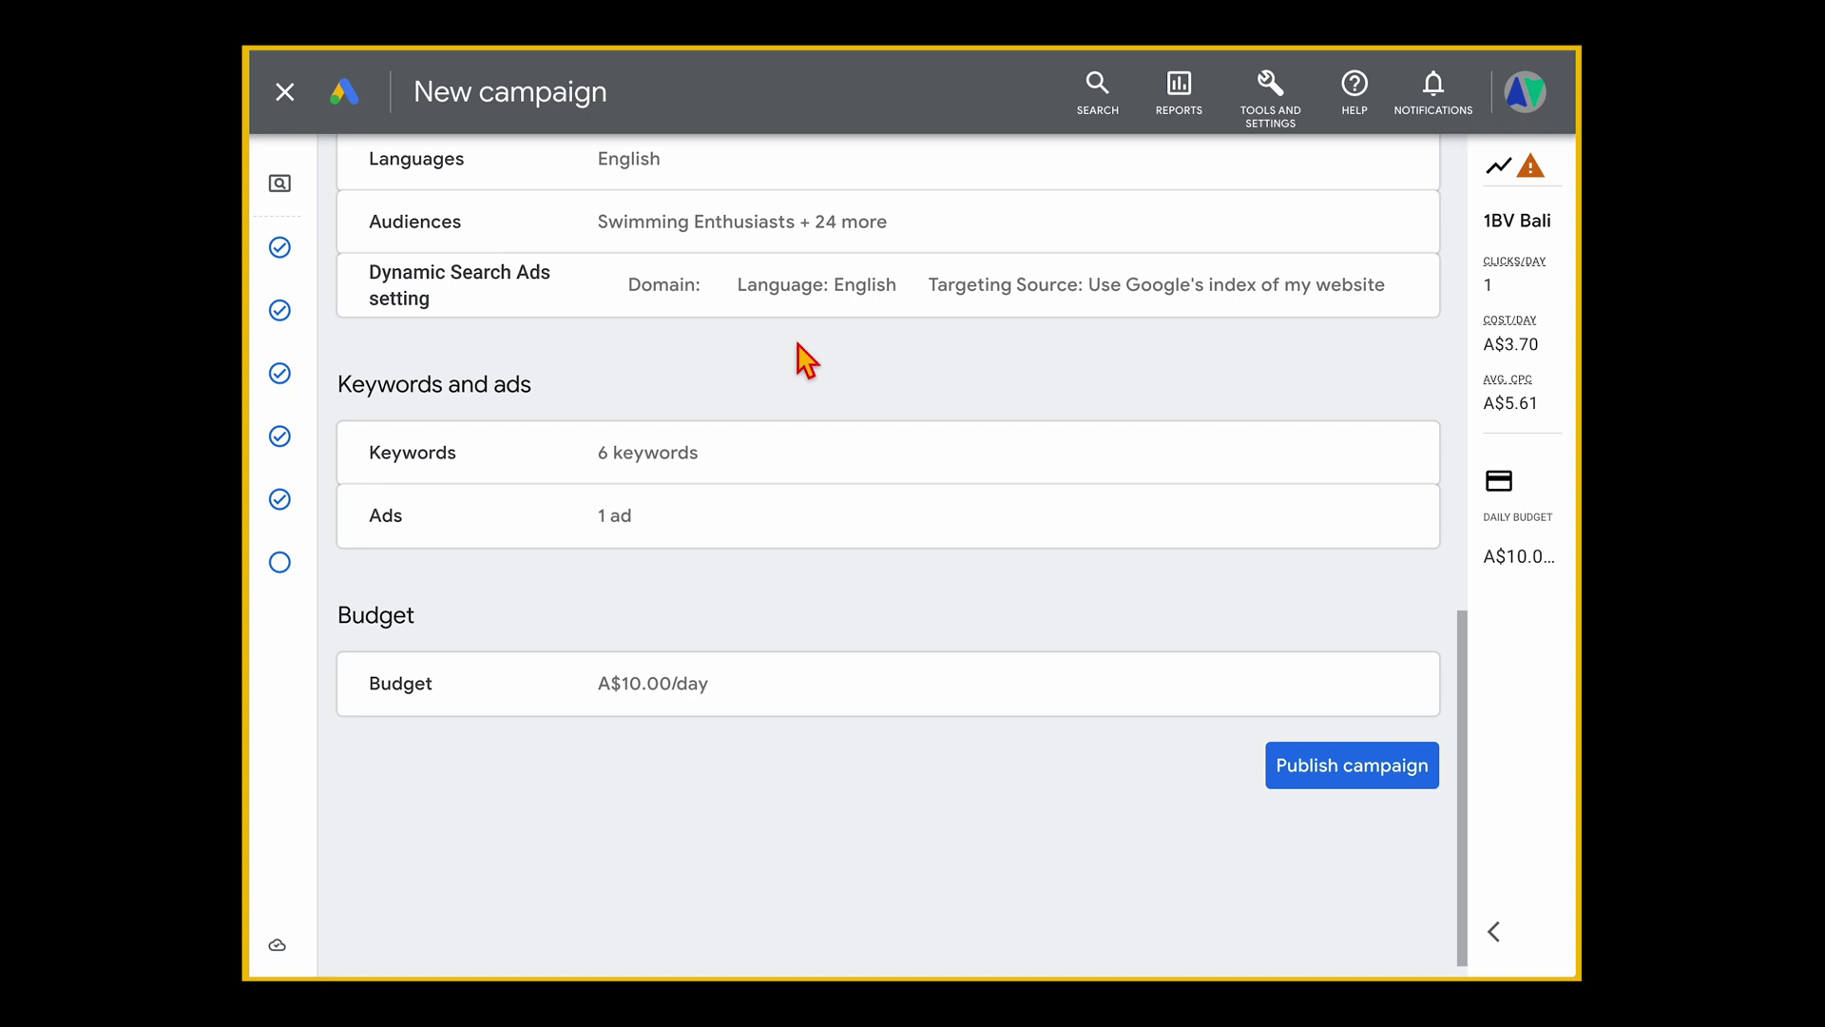